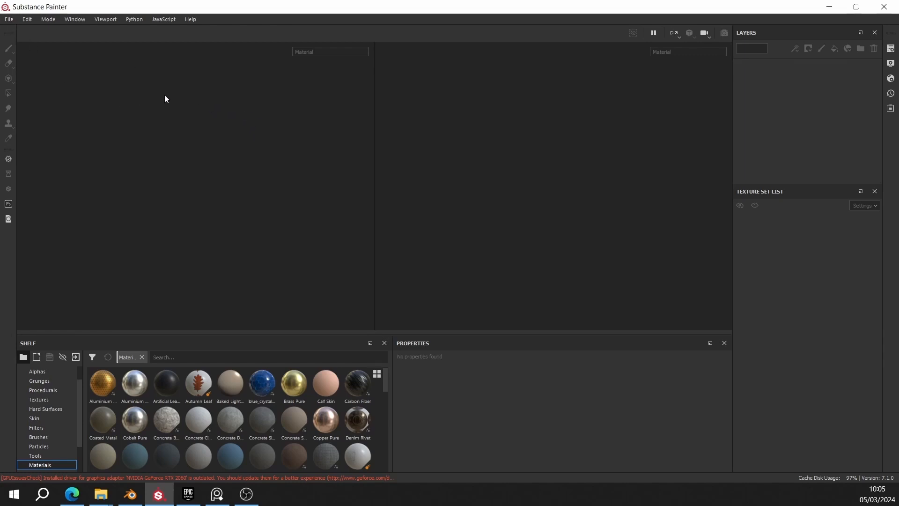
Step: Start a new project using the PBR - Metallic Roughness template with the document resolution set to 2048
left_click(6, 20)
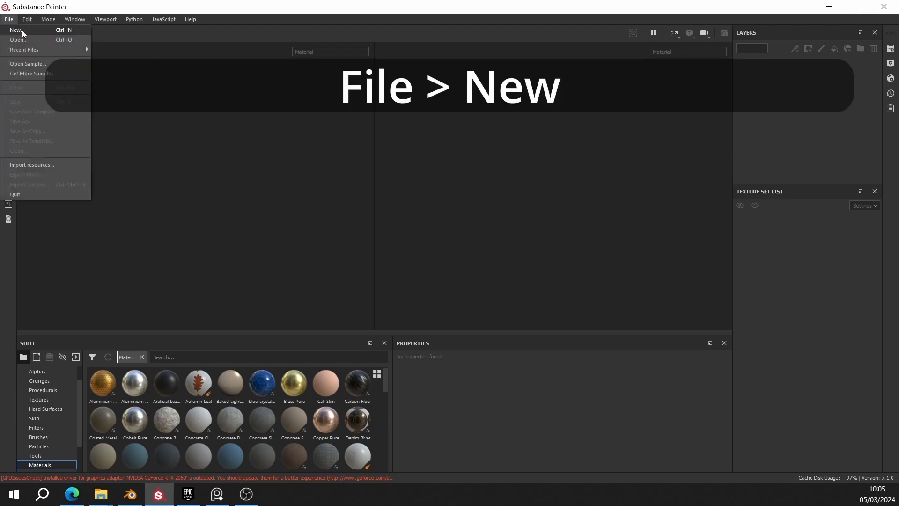
left_click(22, 31)
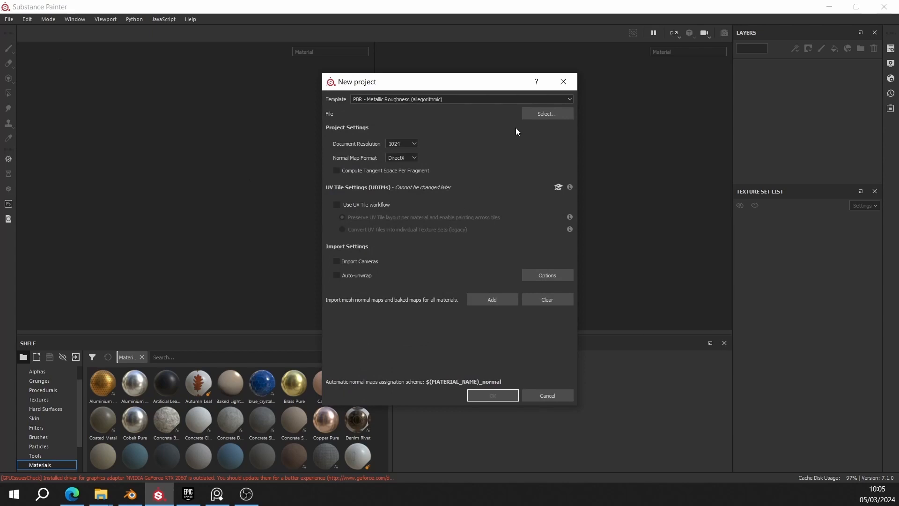
left_click(406, 145)
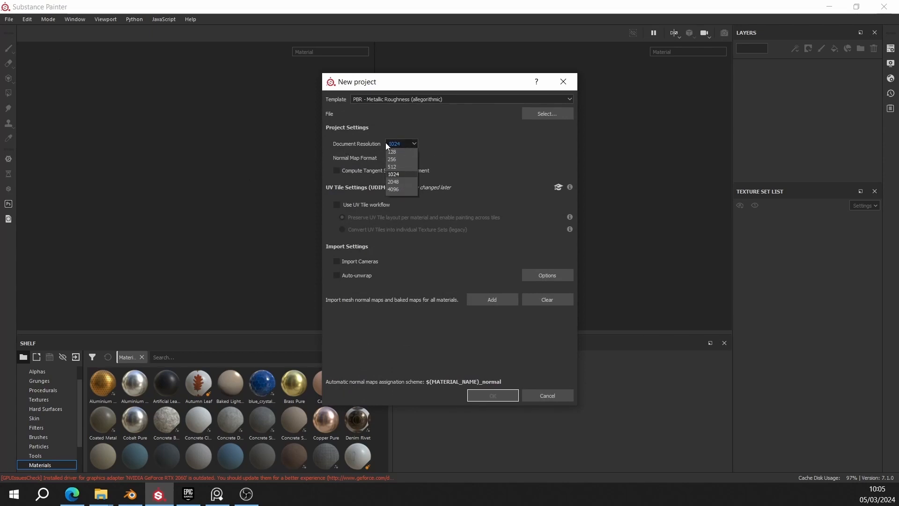
left_click(393, 182)
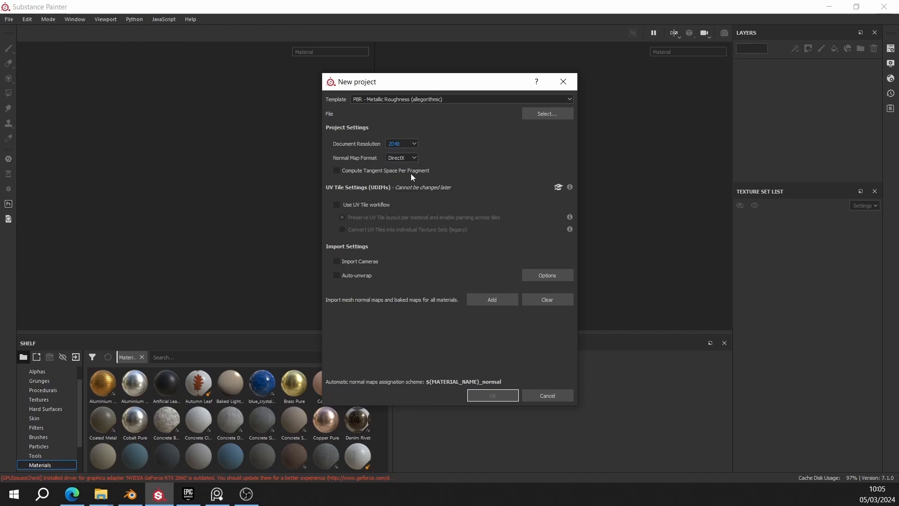
Step: Load rex_low from the blender folder as the project mesh and create the project
left_click(549, 116)
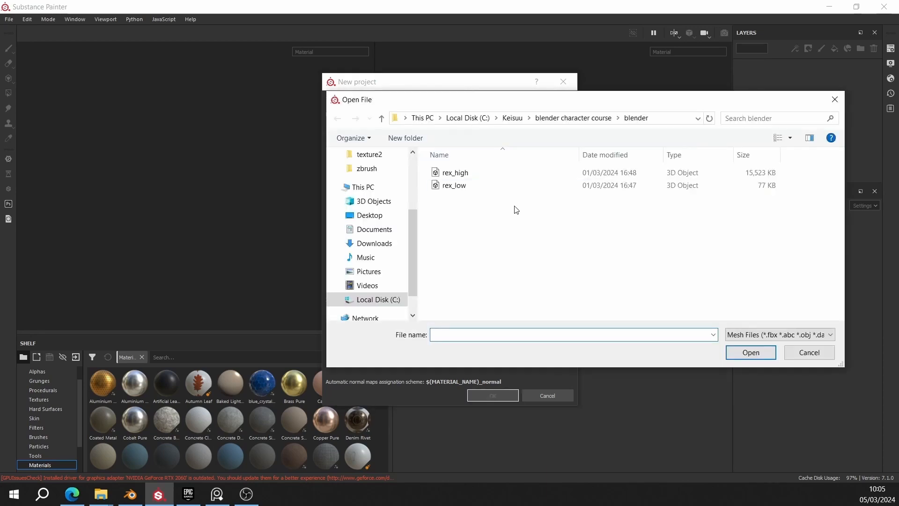
left_click(510, 173)
left_click(516, 186)
left_click_drag(555, 100, 419, 70)
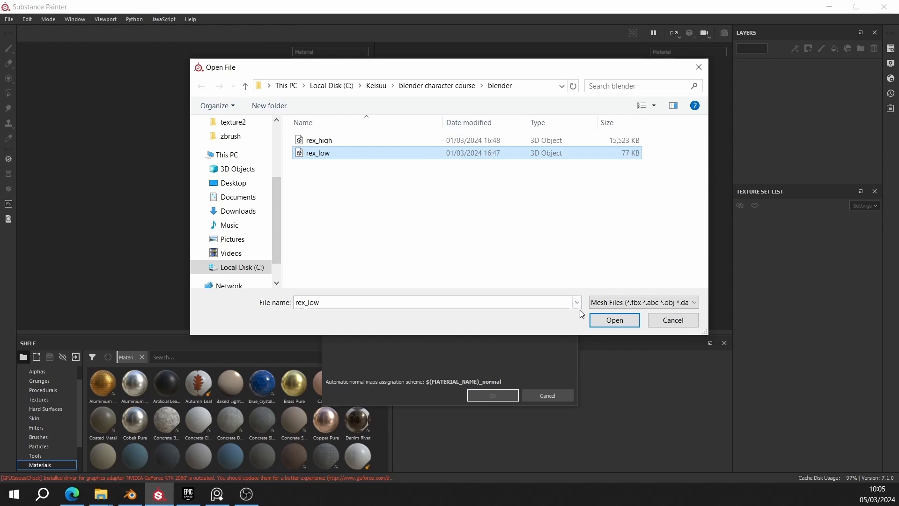
left_click(616, 323)
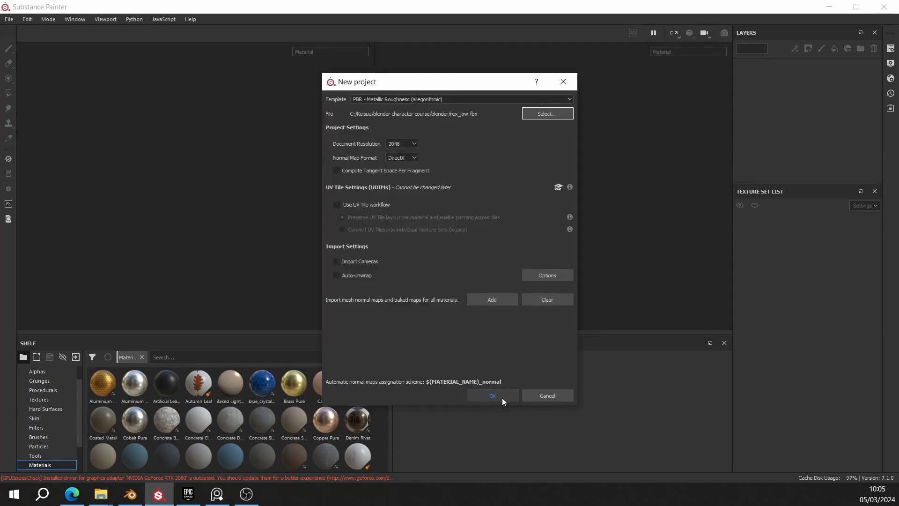
left_click(502, 397)
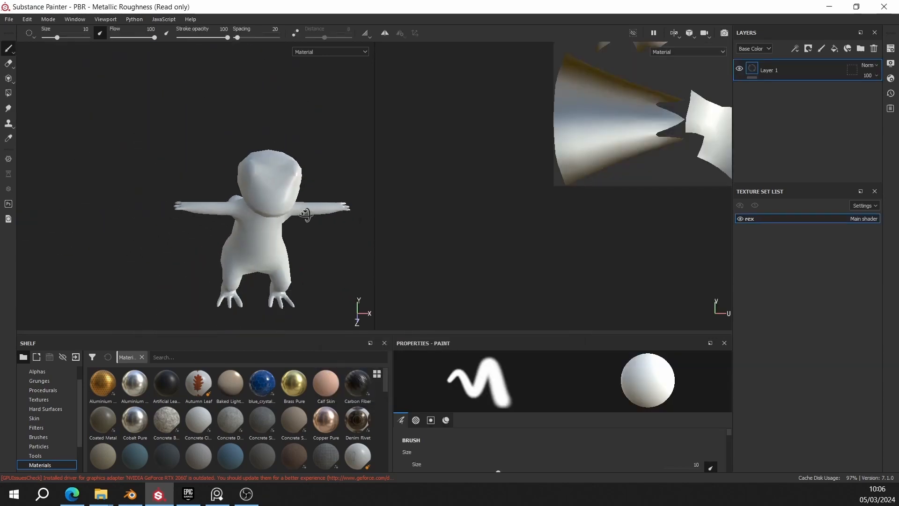
Step: Switch the 3D view of the character from perspective to orthographic
mouse_move(304, 215)
left_mouse_down("alt")
mouse_move(265, 161)
mouse_move(429, 162)
mouse_move(171, 166)
left_mouse_up("alt")
mouse_move(231, 179)
left_mouse_down("alt")
mouse_move(248, 195)
mouse_move(331, 181)
mouse_move(282, 183)
mouse_move(311, 154)
mouse_move(292, 158)
mouse_move(321, 147)
mouse_move(265, 160)
mouse_move(257, 173)
left_mouse_up("alt")
scroll(319, 145, "up", 3)
scroll(265, 161, "down", 3)
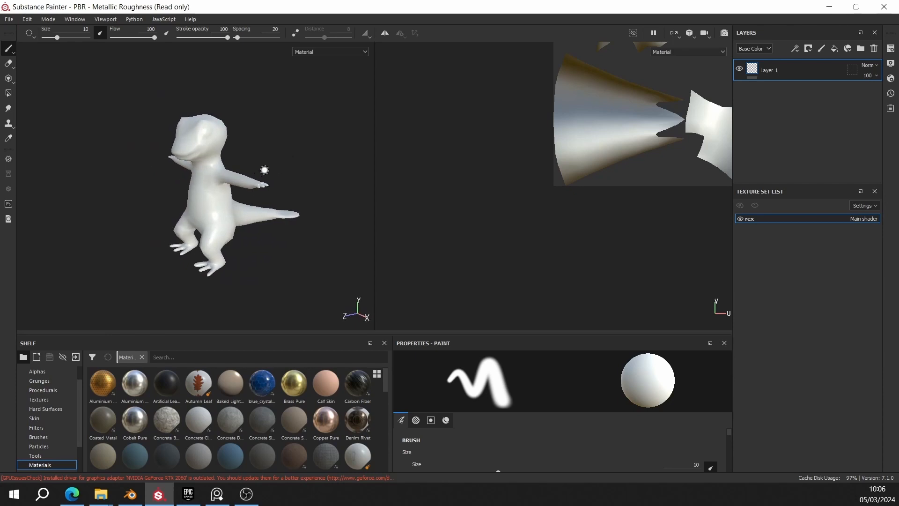
scroll(265, 170, "up", 3)
scroll(301, 160, "down", 4)
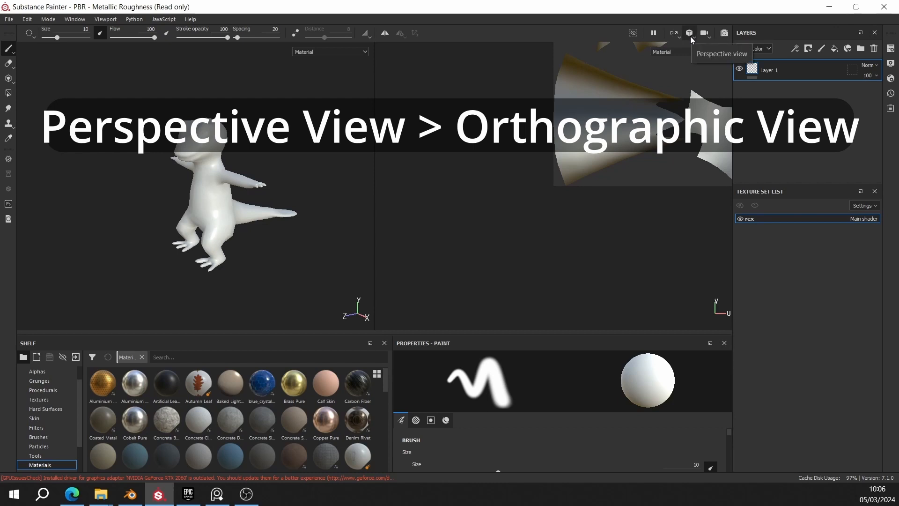
left_click(691, 37)
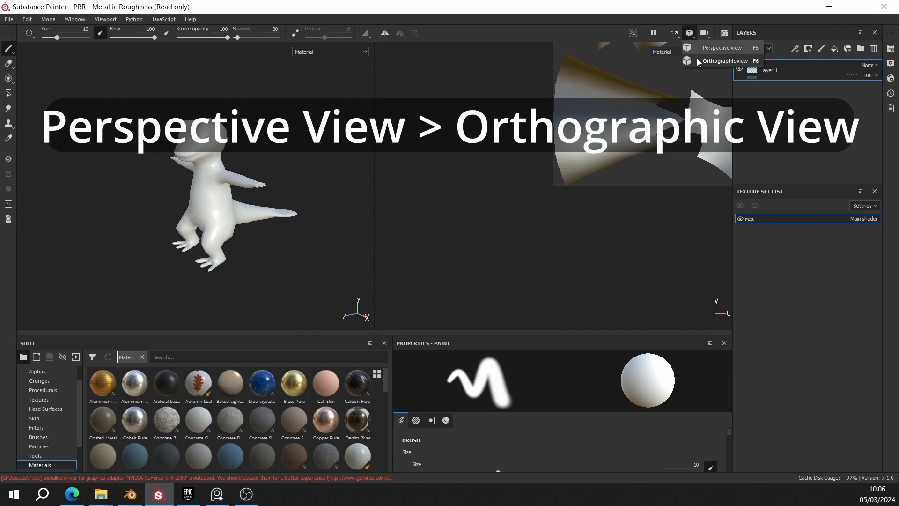
left_click(697, 58)
Step: Examine the character by snapping to its front view, then rotating and panning around it
scroll(251, 170, "up", 3)
scroll(256, 174, "down", 2)
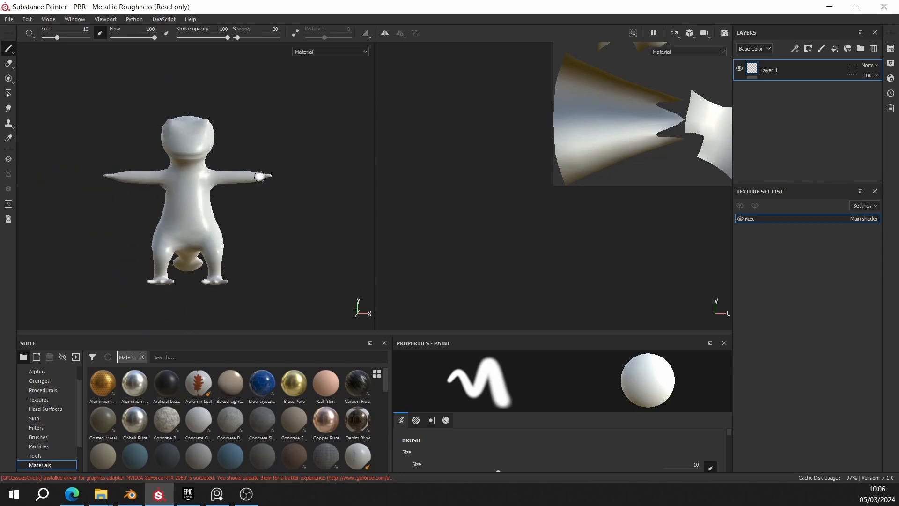
left_click_drag(298, 173, 274, 200, "alt+shift")
scroll(281, 181, "up", 2)
scroll(293, 181, "down", 2)
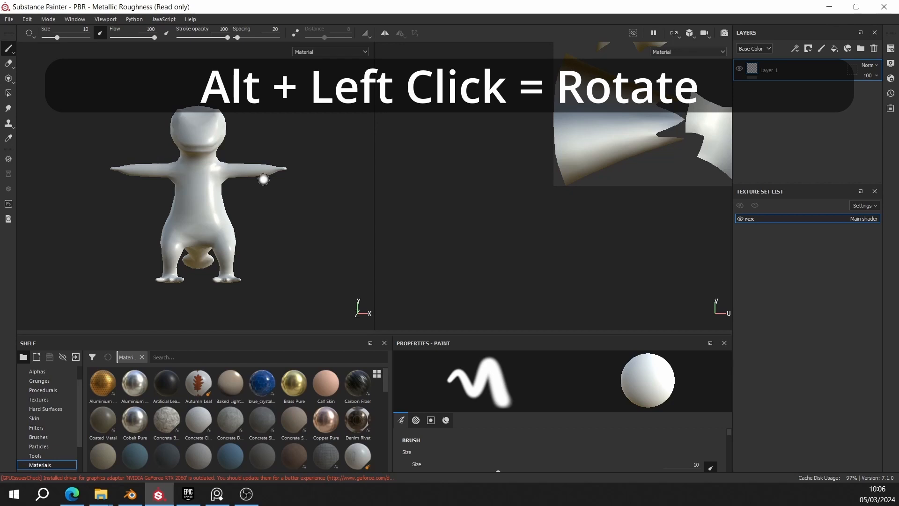
key("alt")
left_click_drag(243, 204, 179, 201, "alt")
middle_click_drag(205, 210, 192, 175, "alt")
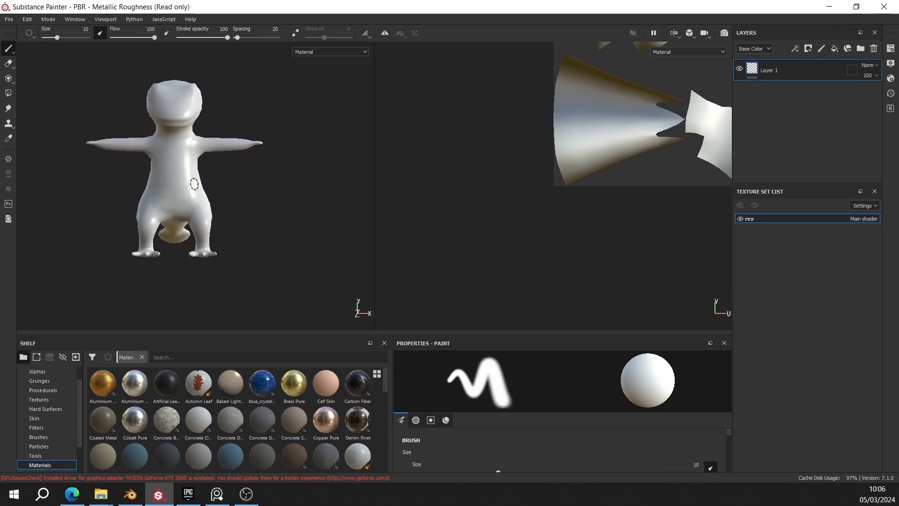
key("alt")
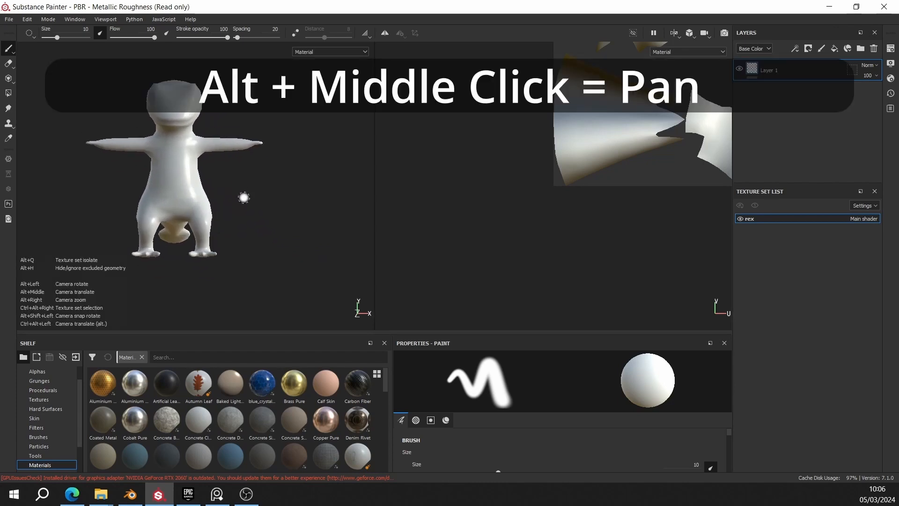
middle_click_drag(247, 199, 277, 225, "alt")
Step: Zoom repeatedly in and out on the character's torso to inspect it up close and at full size
scroll(221, 209, "up", 2)
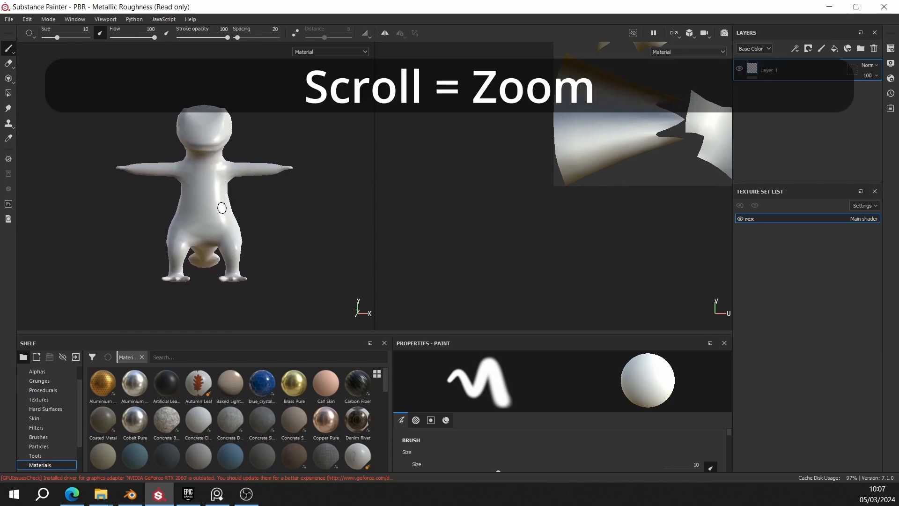
scroll(220, 206, "down", 4)
scroll(220, 203, "up", 5)
scroll(221, 195, "down", 1)
scroll(218, 192, "down", 3)
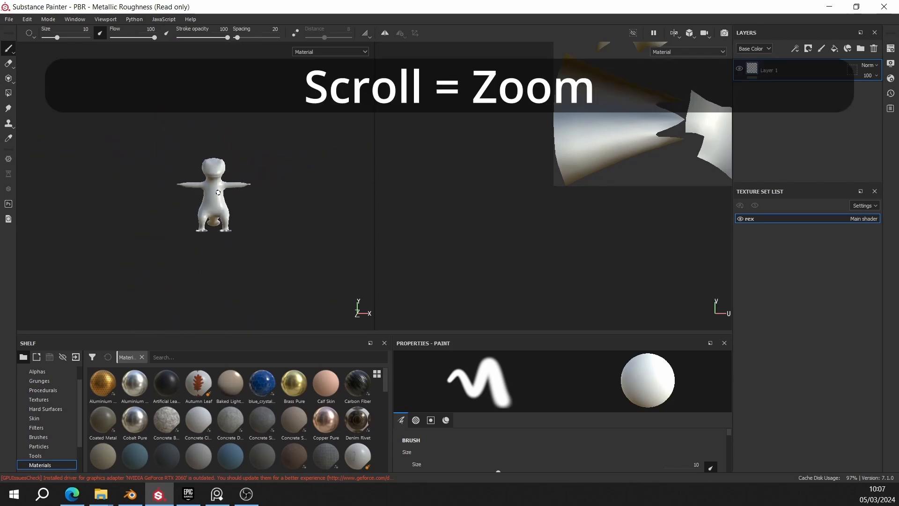
scroll(218, 192, "up", 5)
scroll(219, 192, "down", 5)
scroll(220, 191, "up", 5)
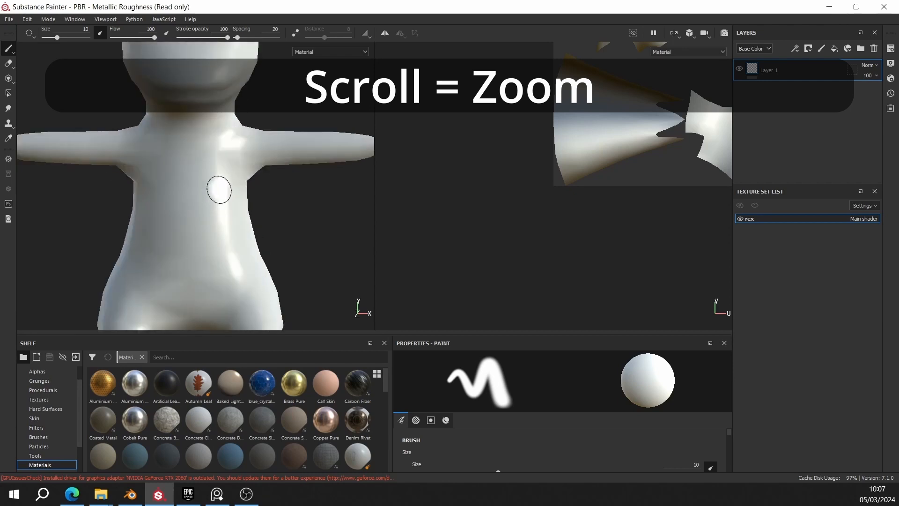
scroll(221, 187, "down", 5)
scroll(222, 187, "up", 3)
scroll(220, 186, "down", 5)
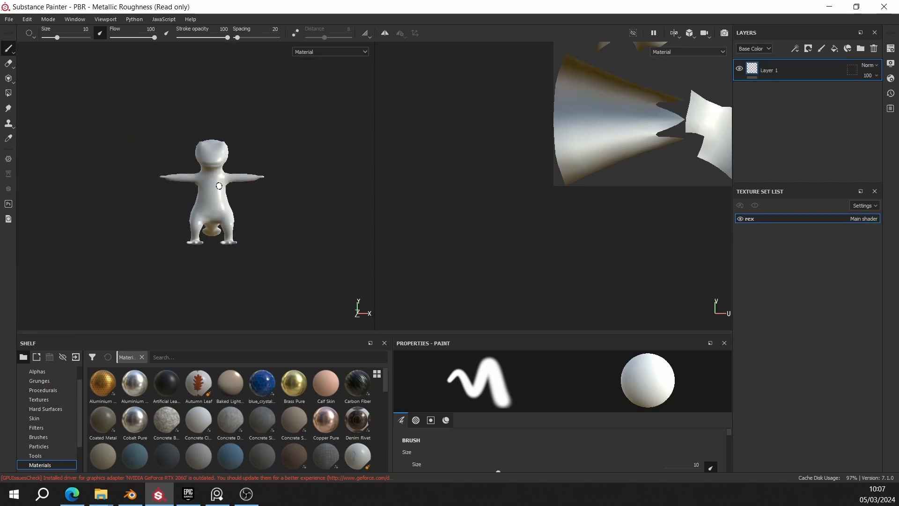
scroll(217, 185, "up", 5)
scroll(218, 185, "down", 5)
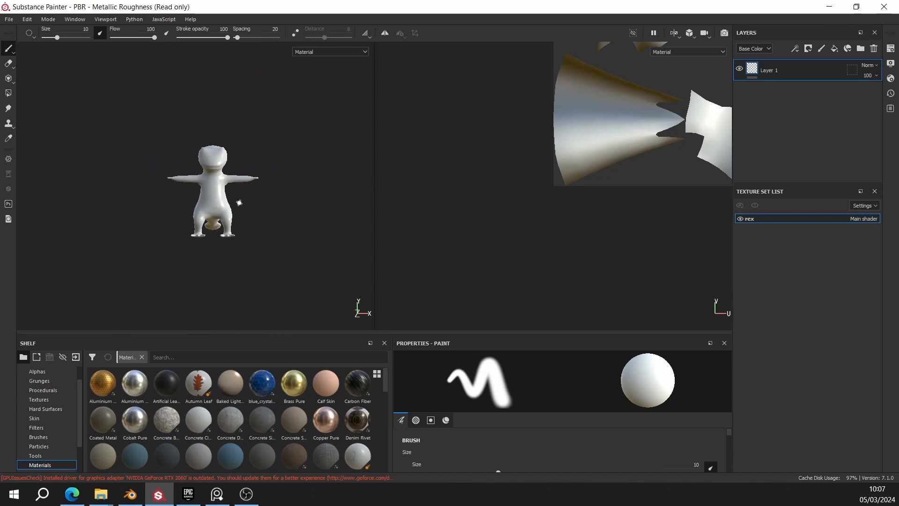
Step: Inspect the whole low-poly character by combining rotation, panning, zooming and snapped front and side views
key("alt")
key("alt")
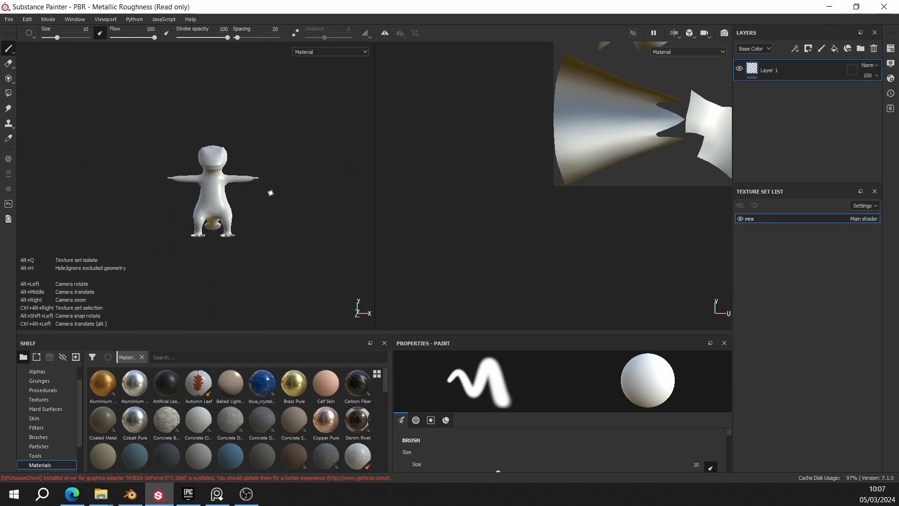
mouse_move(271, 192)
left_mouse_down("alt")
mouse_move(283, 220)
mouse_move(299, 223)
mouse_move(290, 229)
mouse_move(302, 196)
mouse_move(281, 198)
left_mouse_up("alt")
mouse_move(267, 207)
middle_mouse_down("alt")
mouse_move(206, 192)
mouse_move(220, 156)
mouse_move(251, 142)
mouse_move(298, 155)
mouse_move(311, 199)
mouse_move(229, 263)
mouse_move(140, 175)
mouse_move(246, 134)
mouse_move(283, 158)
middle_mouse_up("alt")
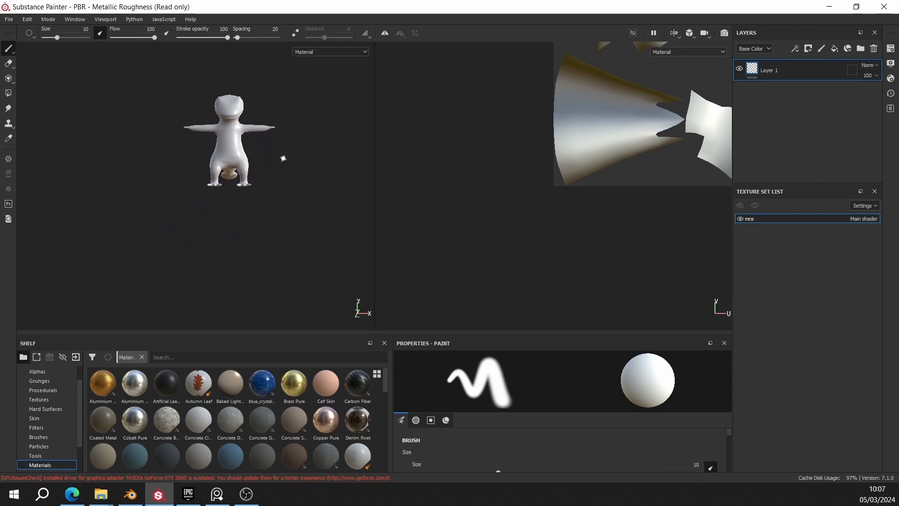
scroll(270, 155, "up", 4)
scroll(258, 136, "down", 4)
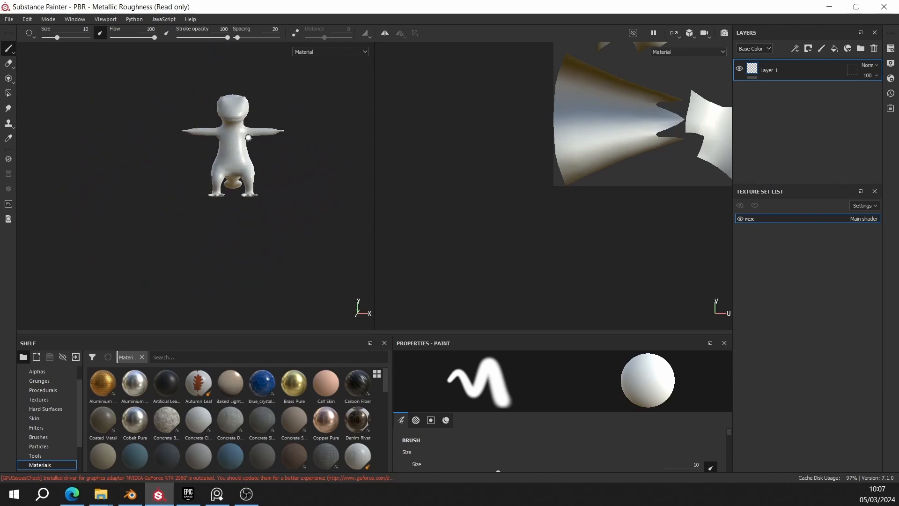
scroll(245, 115, "up", 5)
scroll(245, 115, "down", 5)
scroll(240, 124, "up", 4)
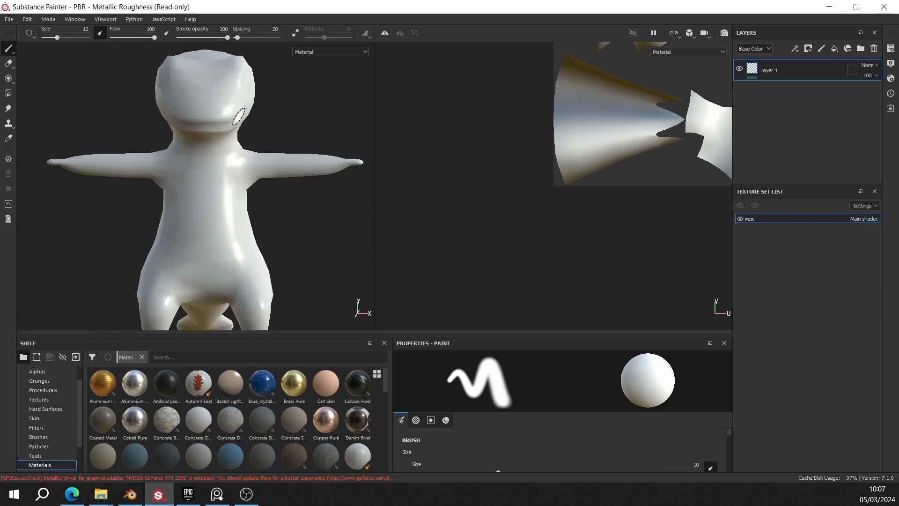
scroll(235, 132, "down", 5)
scroll(236, 132, "up", 2)
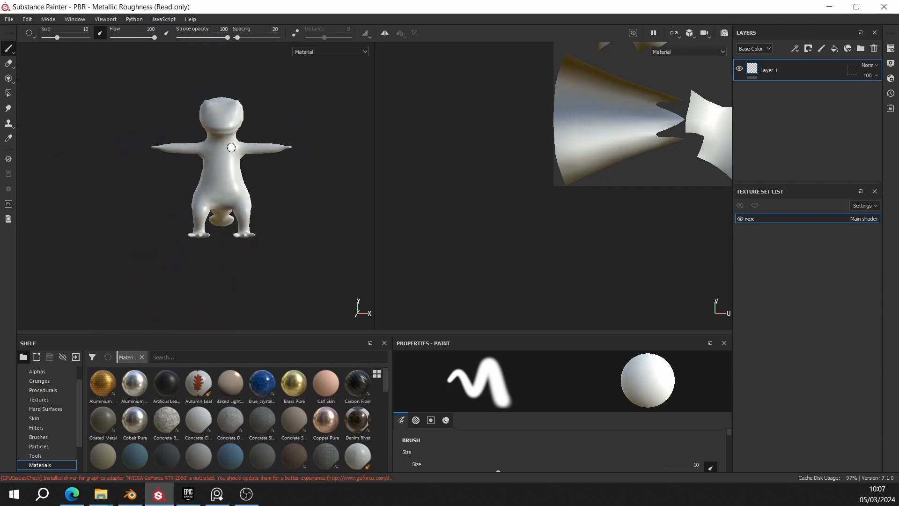
key("alt")
left_click_drag(157, 204, 266, 203, "alt")
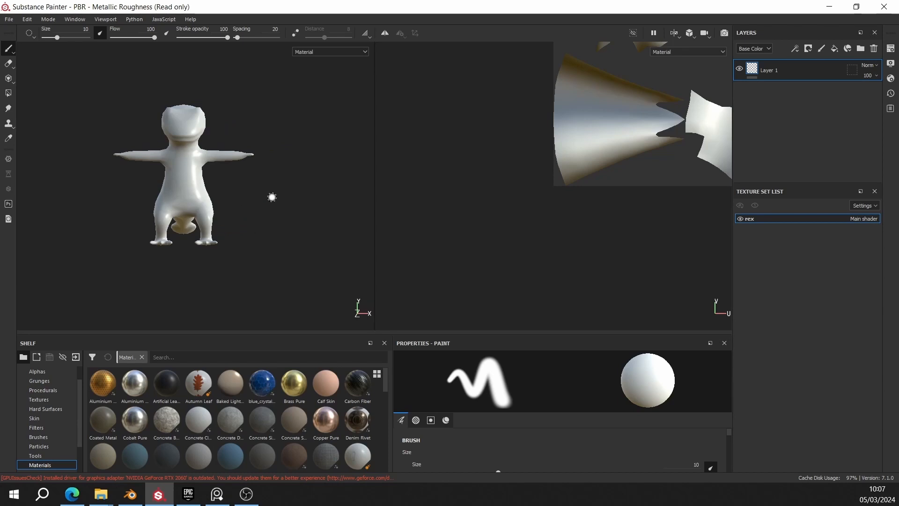
key("alt")
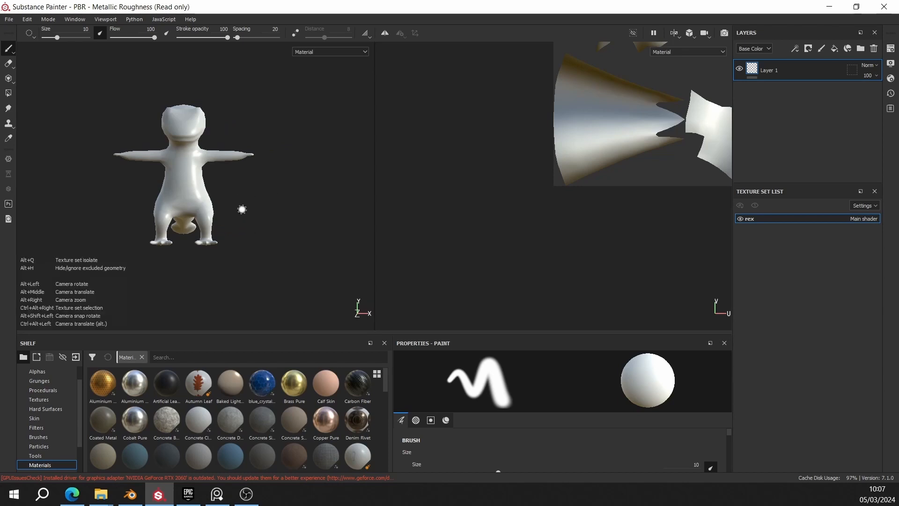
mouse_move(240, 202)
left_mouse_down("alt+shift")
mouse_move(351, 209)
mouse_move(144, 206)
mouse_move(340, 216)
mouse_move(236, 213)
left_mouse_up("alt+shift")
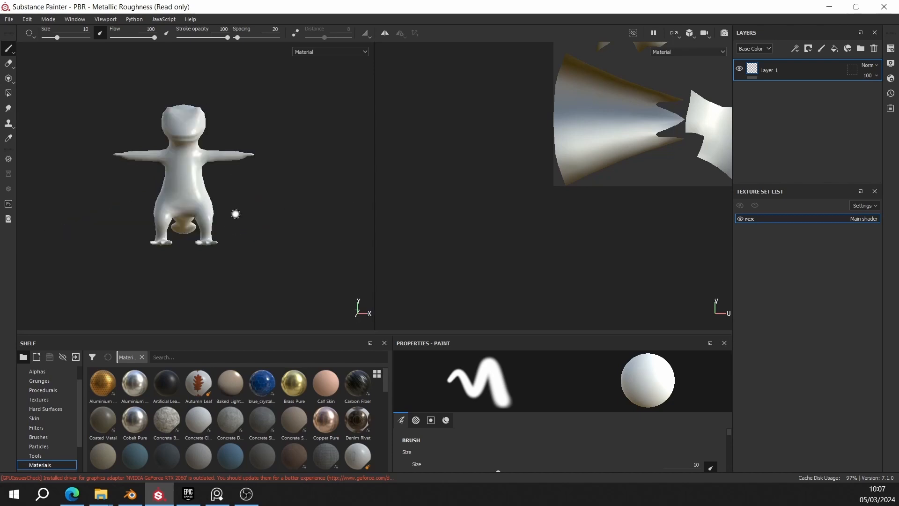
scroll(238, 202, "up", 2)
scroll(238, 200, "down", 2)
mouse_move(245, 192)
middle_mouse_down("alt")
mouse_move(251, 224)
mouse_move(255, 207)
middle_mouse_up("alt")
scroll(253, 224, "up", 1)
scroll(253, 223, "down", 1)
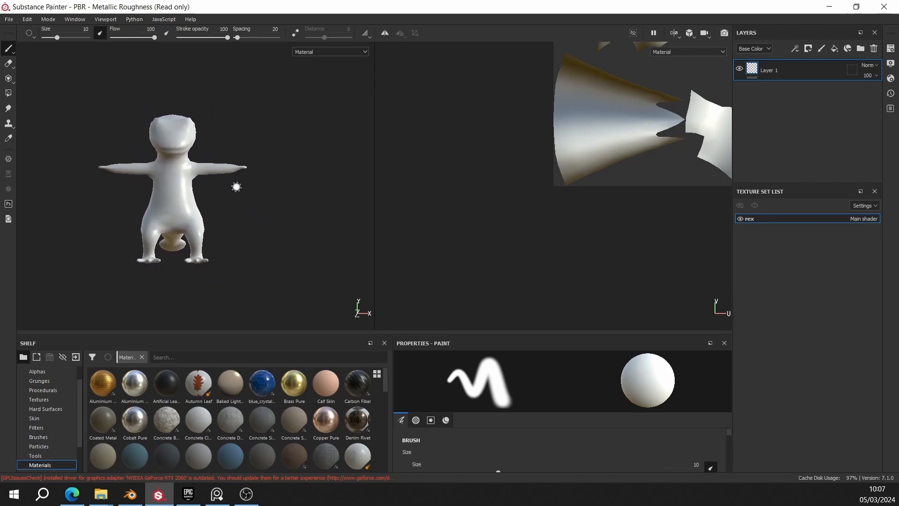
left_click_drag(237, 187, 190, 190, "alt+shift")
scroll(244, 191, "up", 3)
scroll(245, 194, "down", 3)
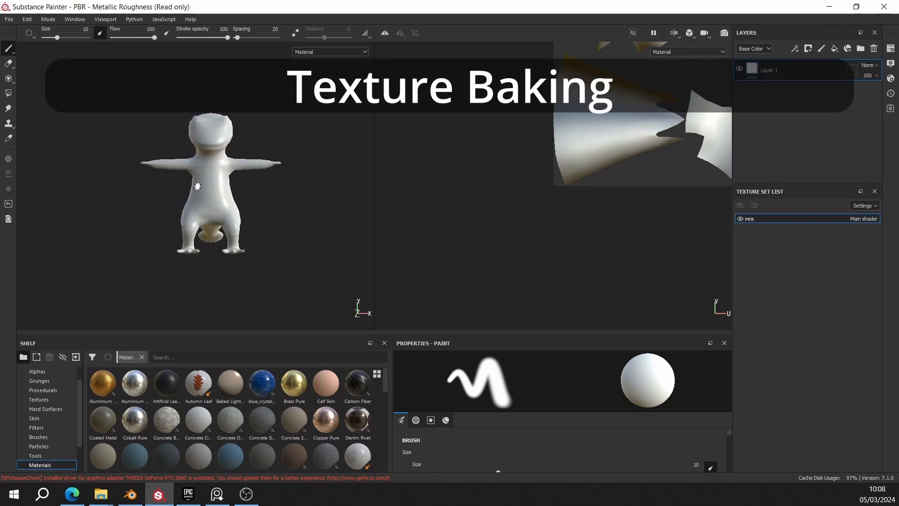
Step: Open the mesh map baking settings for the rex texture set
scroll(206, 180, "up", 3)
scroll(220, 187, "down", 2)
middle_click_drag(255, 191, 227, 191, "alt")
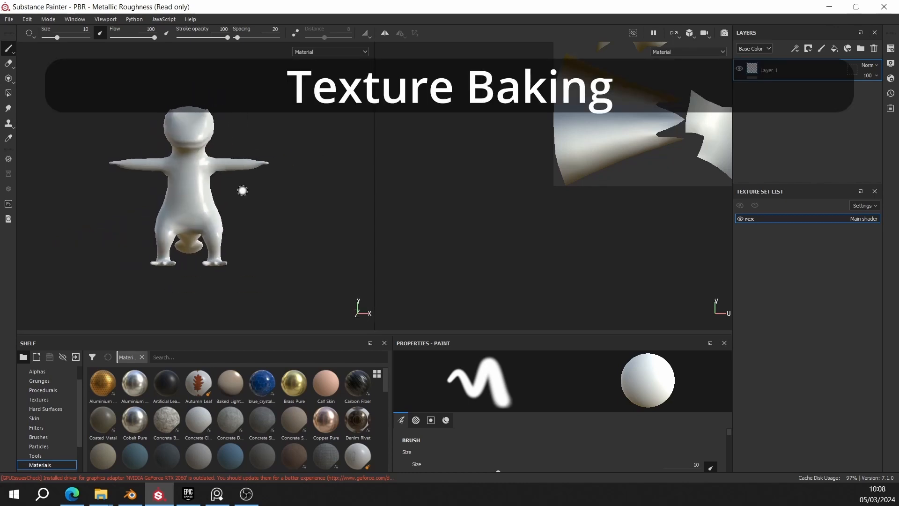
scroll(243, 190, "up", 1)
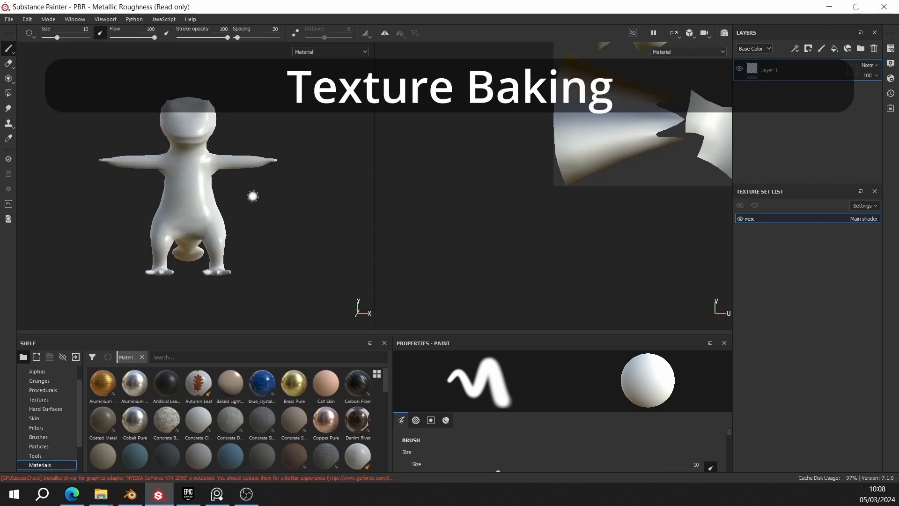
scroll(250, 185, "up", 1)
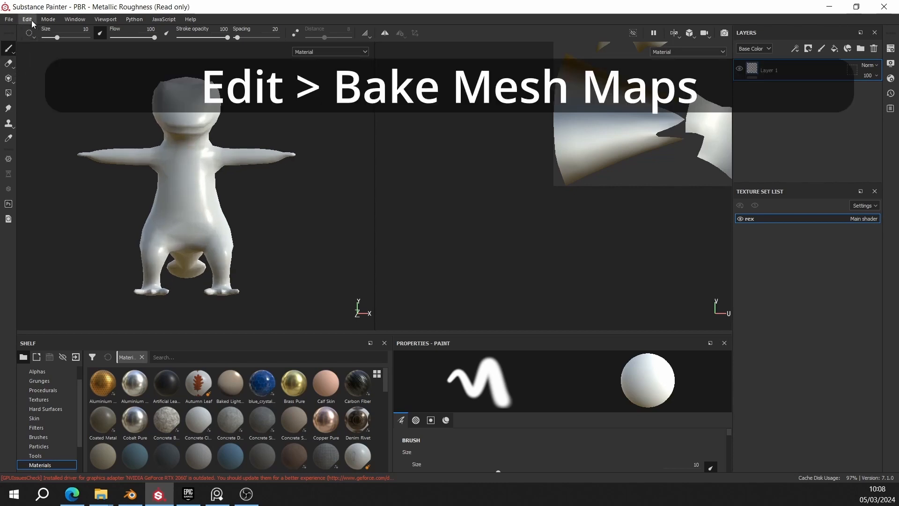
left_click(27, 19)
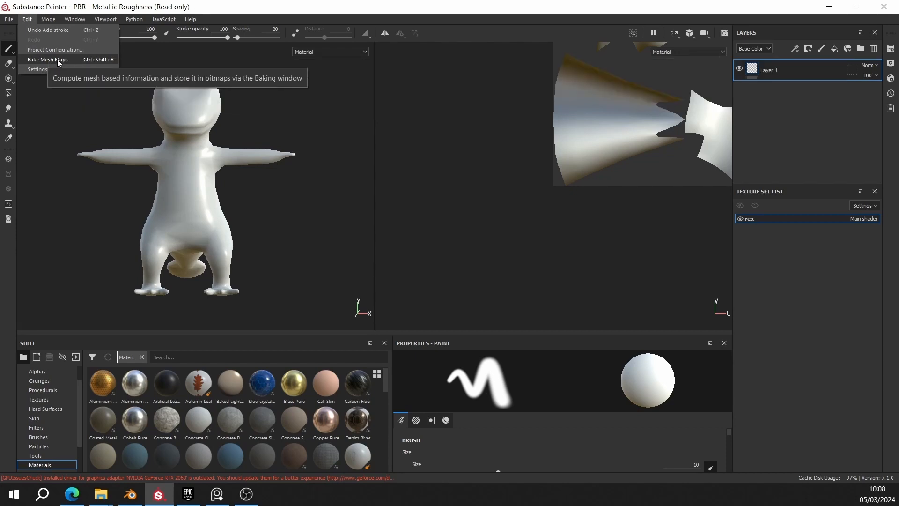
left_click(57, 59)
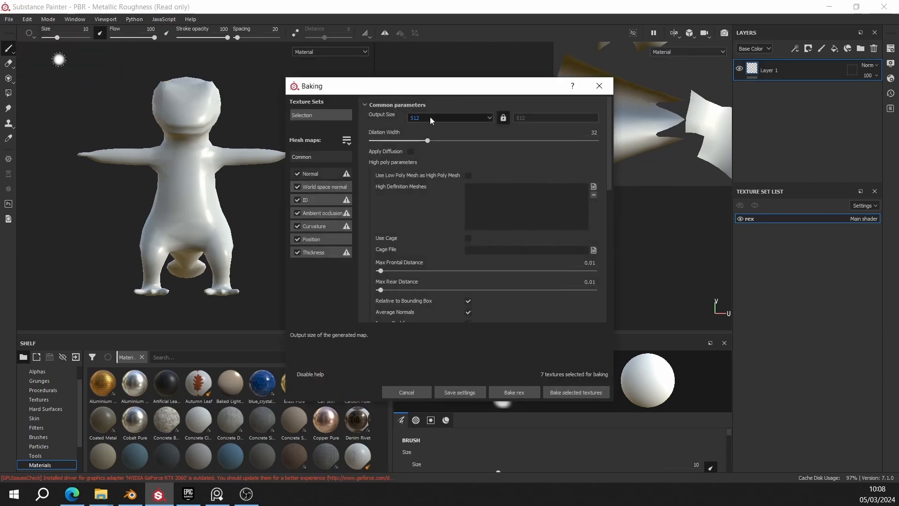
Step: Set the bake's common parameters to an output size of 2048 and a dilation width of 128, with diffusion applied
left_click(430, 116)
left_click(419, 120)
left_click(417, 118)
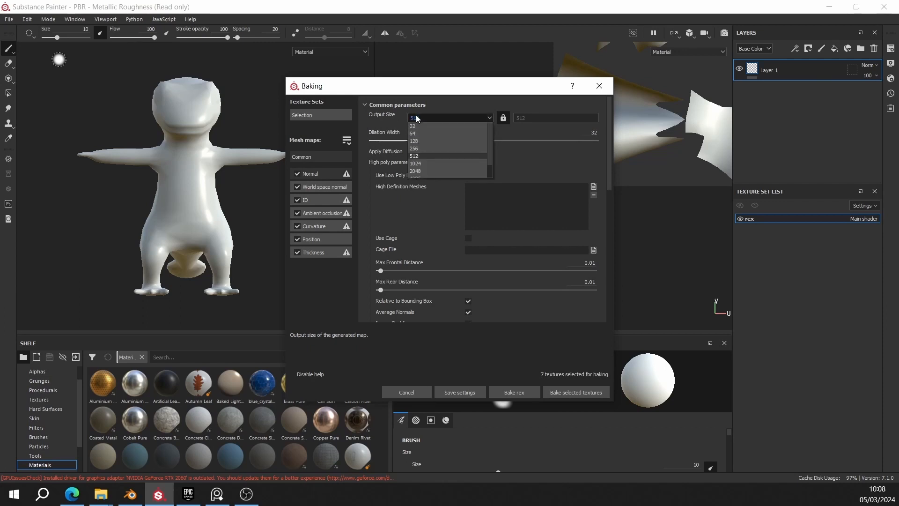
left_click(422, 156)
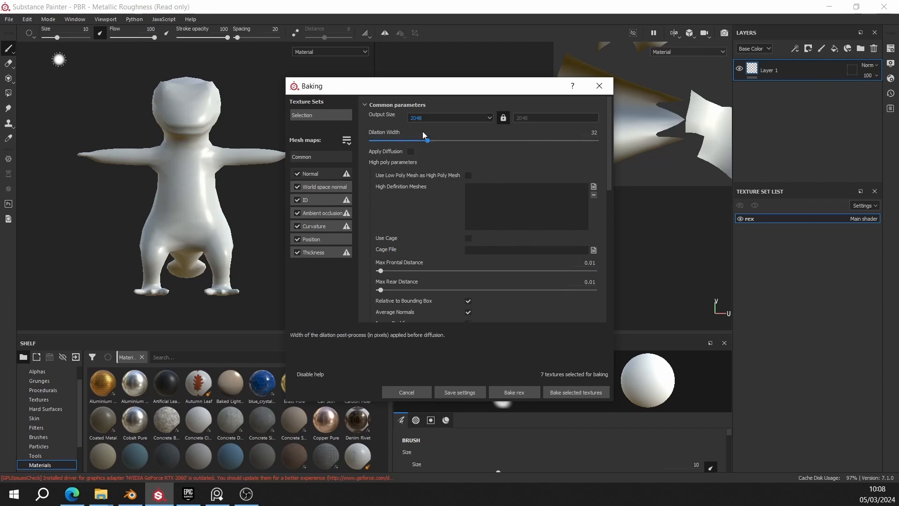
left_click(426, 120)
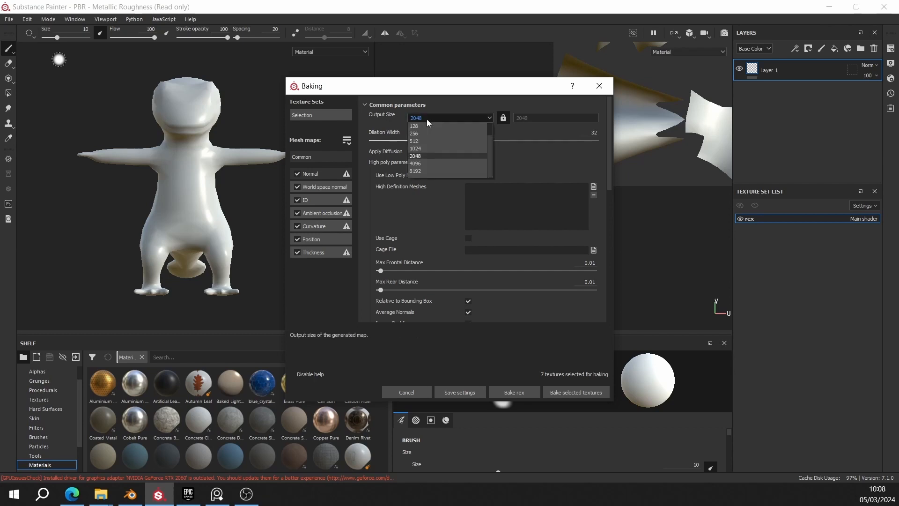
left_click(418, 119)
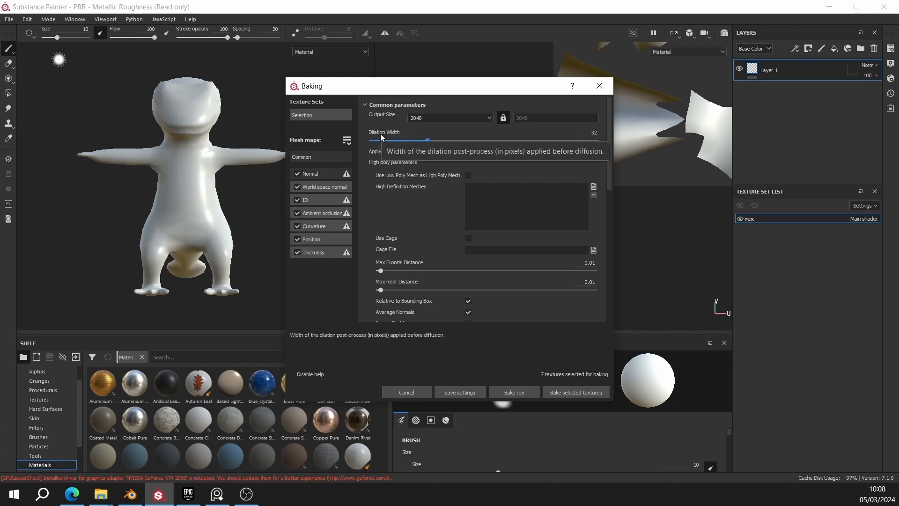
left_click_drag(434, 141, 575, 139)
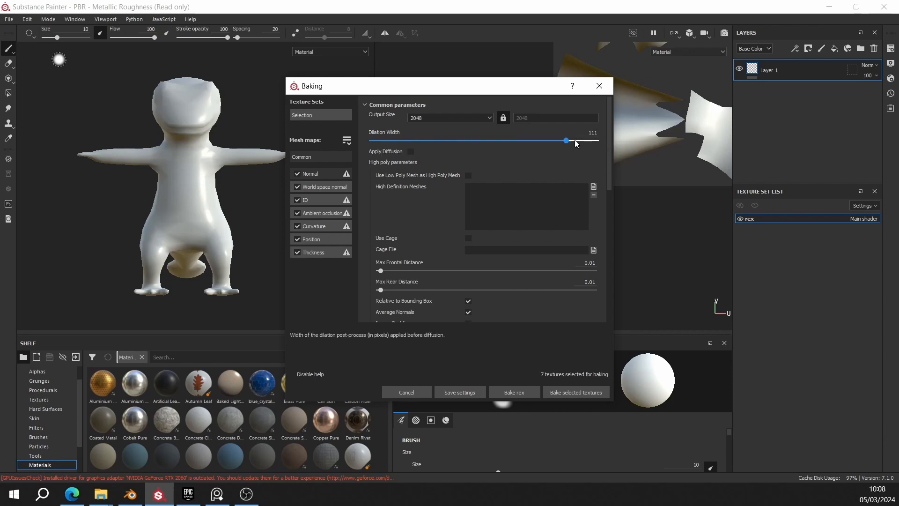
left_click(410, 151)
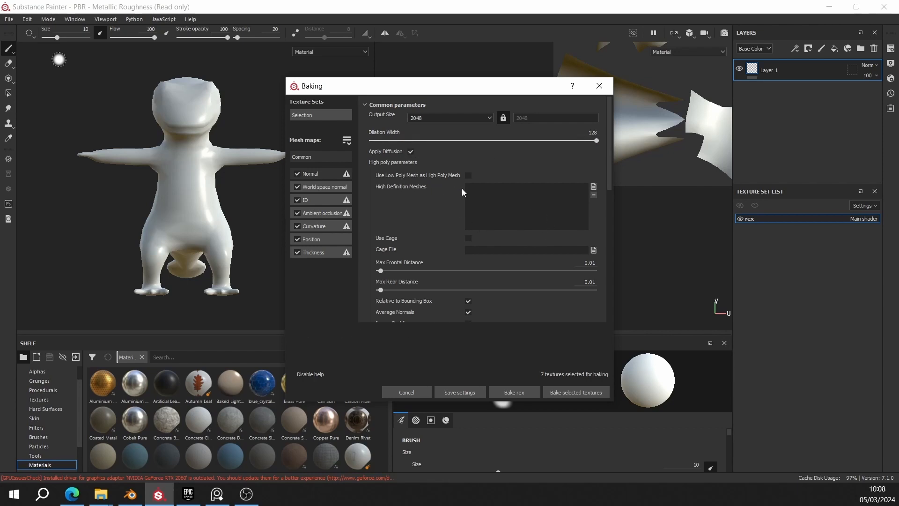
Step: Load the rex_high file from the blender folder as the high definition mesh for the bake
left_click(593, 186)
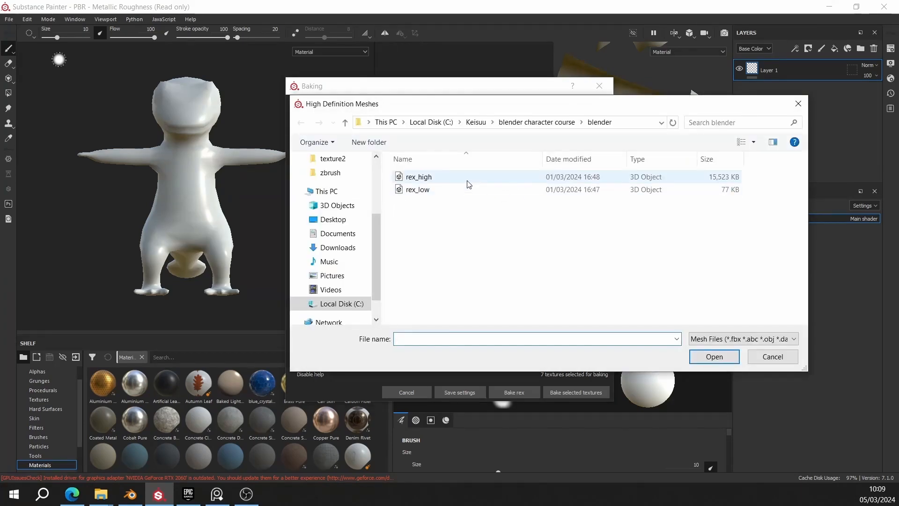
left_click(435, 178)
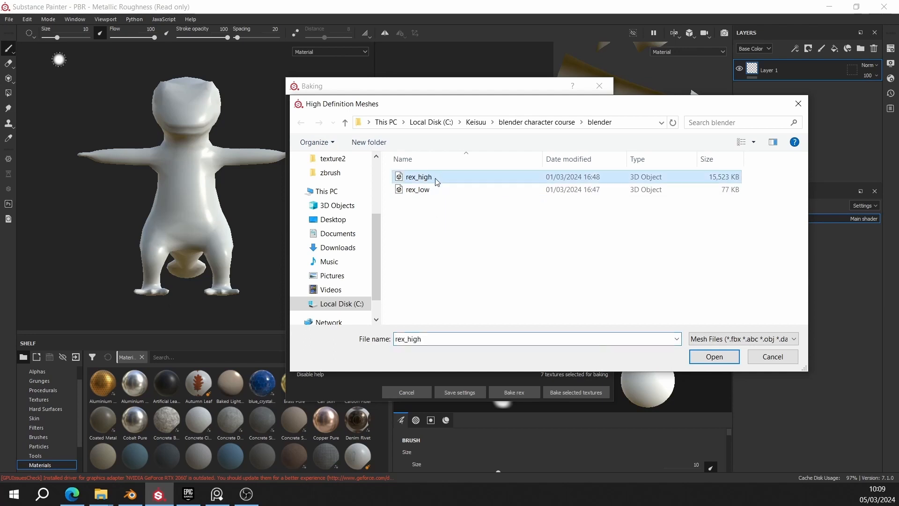
left_click(701, 360)
Step: Set the max frontal distance of the high poly parameters to 0.02
scroll(453, 230, "down", 2)
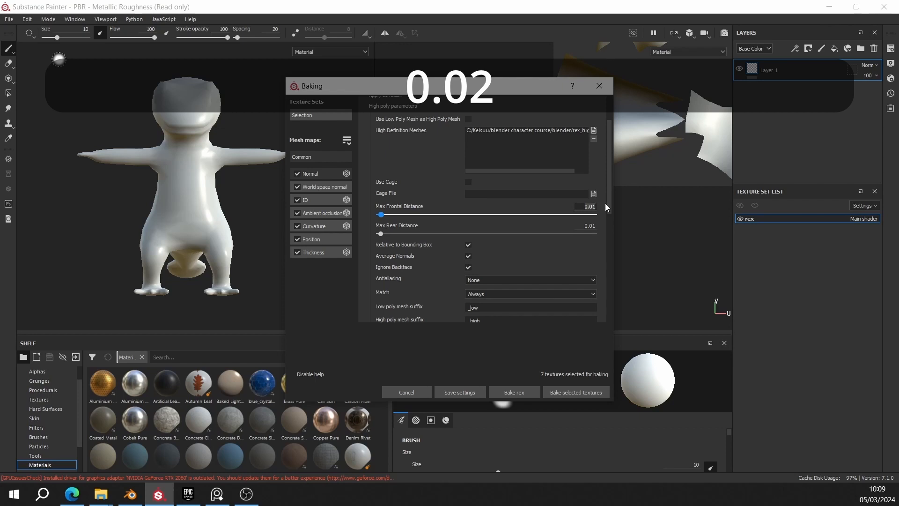
key("BackSpace")
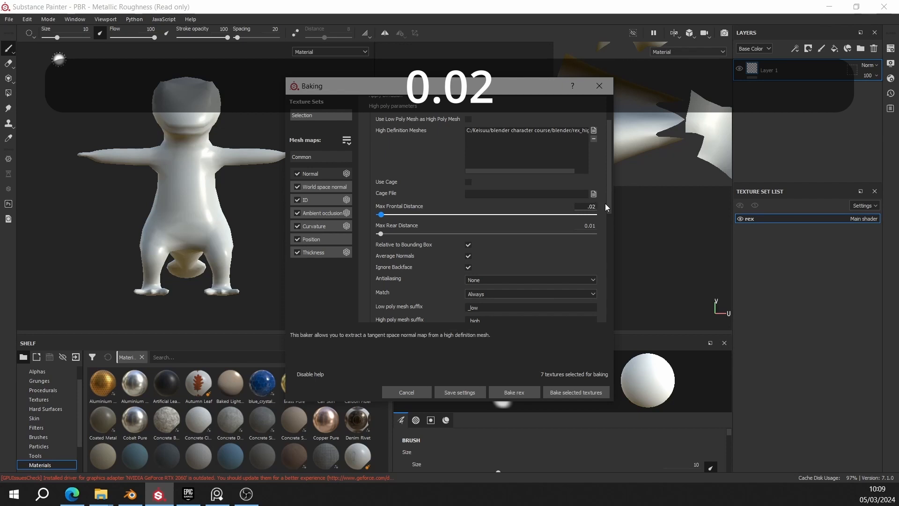
key("Return")
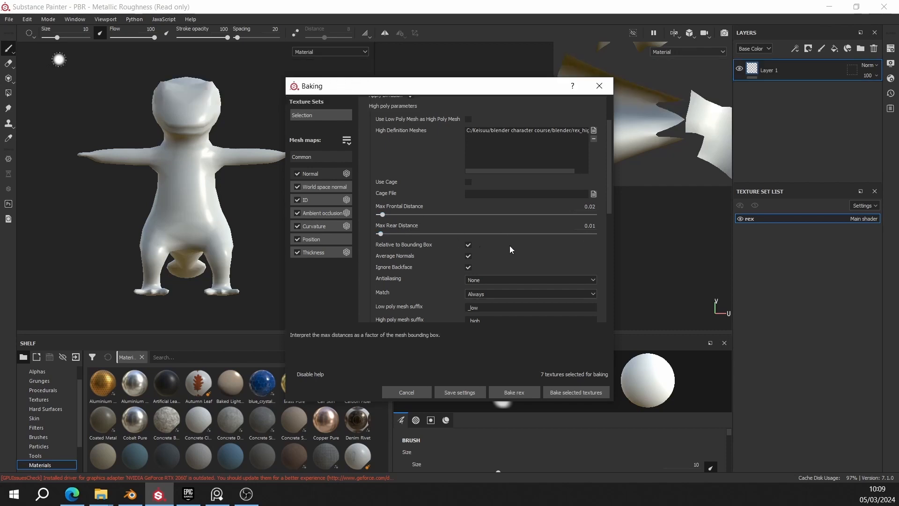
Step: Set the bake's antialiasing to Subsampling 4x4 and exclude the ID map from the maps to bake
scroll(516, 240, "down", 2)
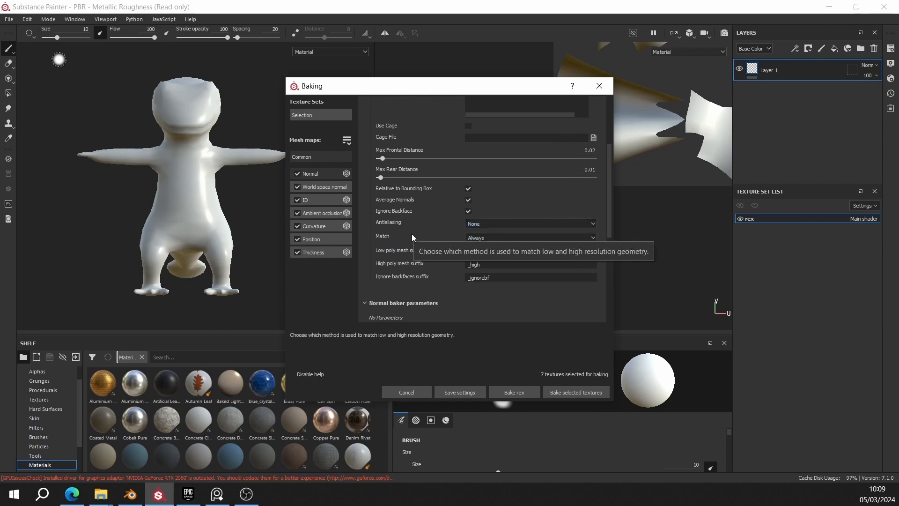
left_click(494, 225)
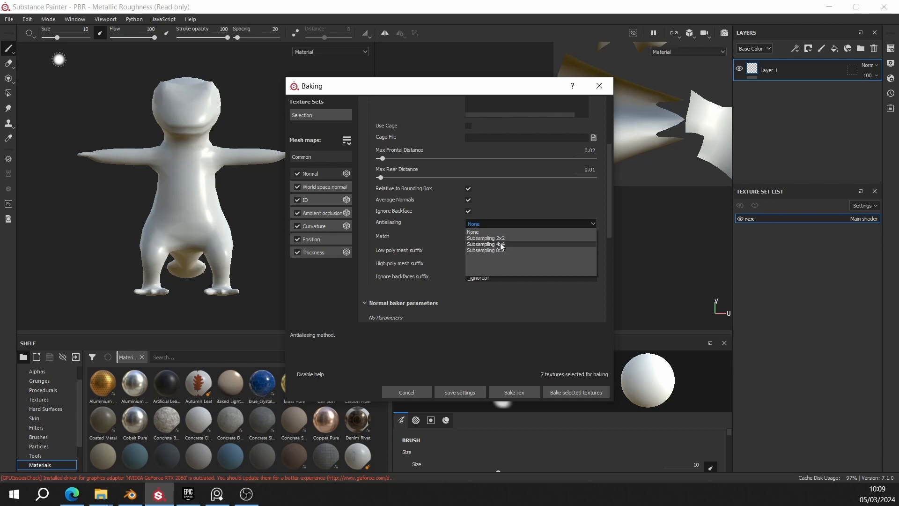
left_click(504, 245)
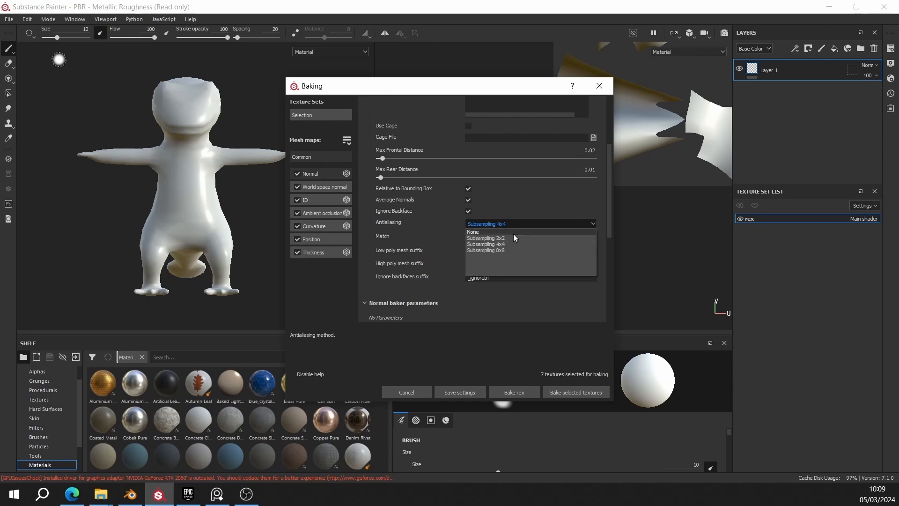
left_click(521, 195)
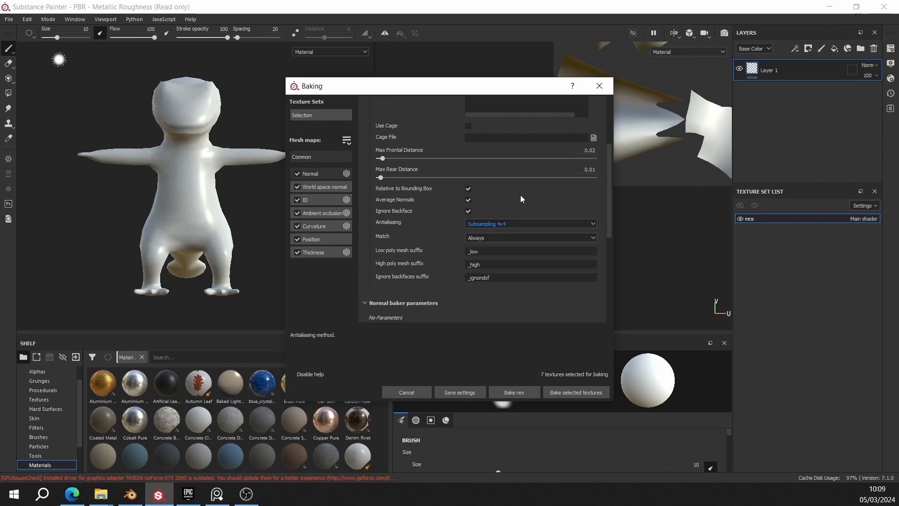
left_click(501, 225)
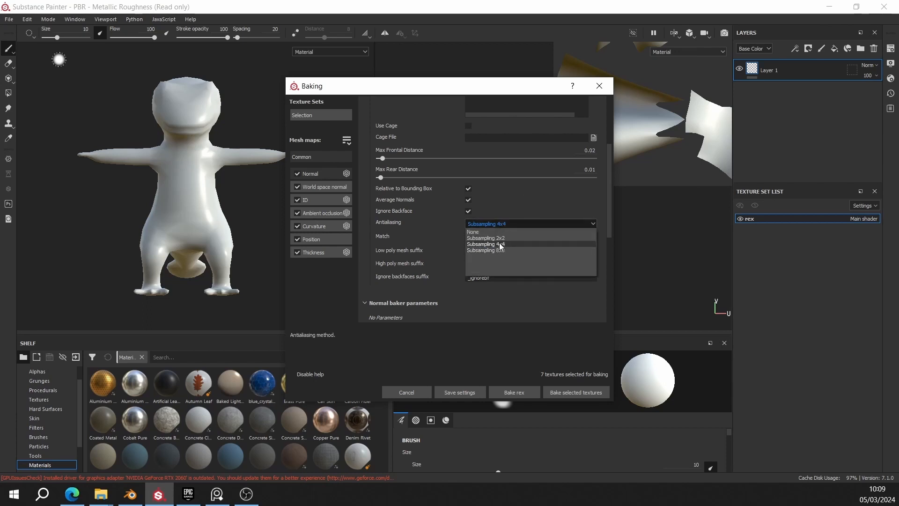
left_click(511, 191)
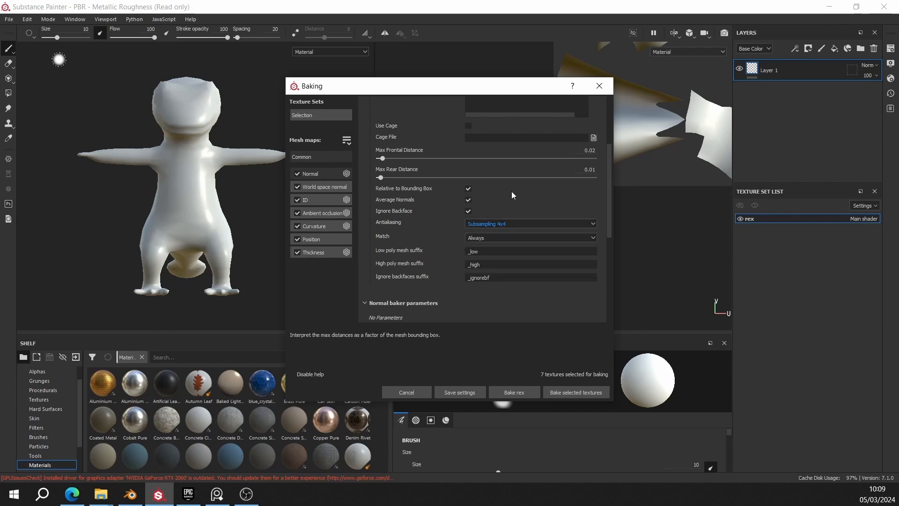
left_click(497, 225)
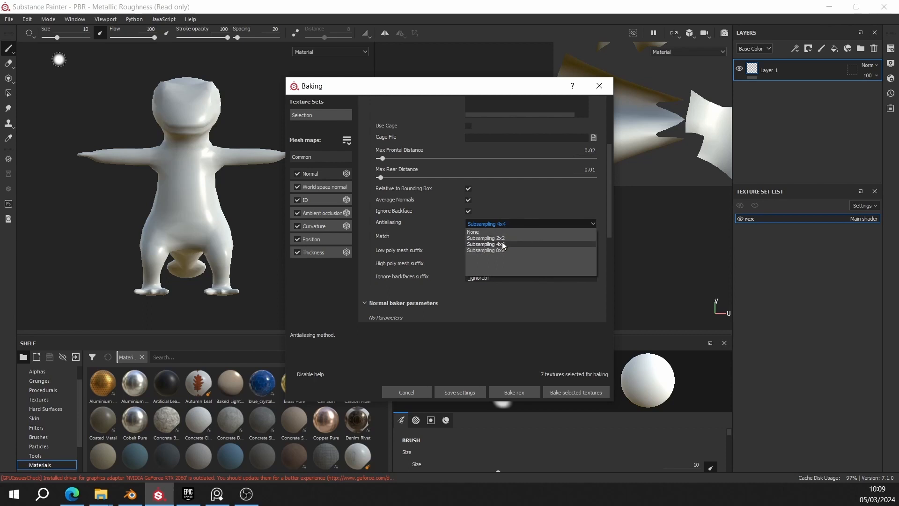
left_click(442, 237)
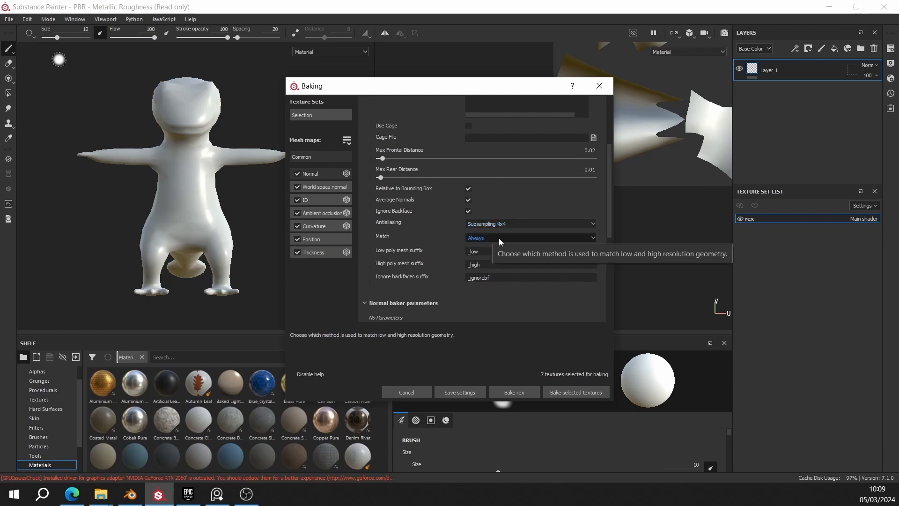
left_click(297, 200)
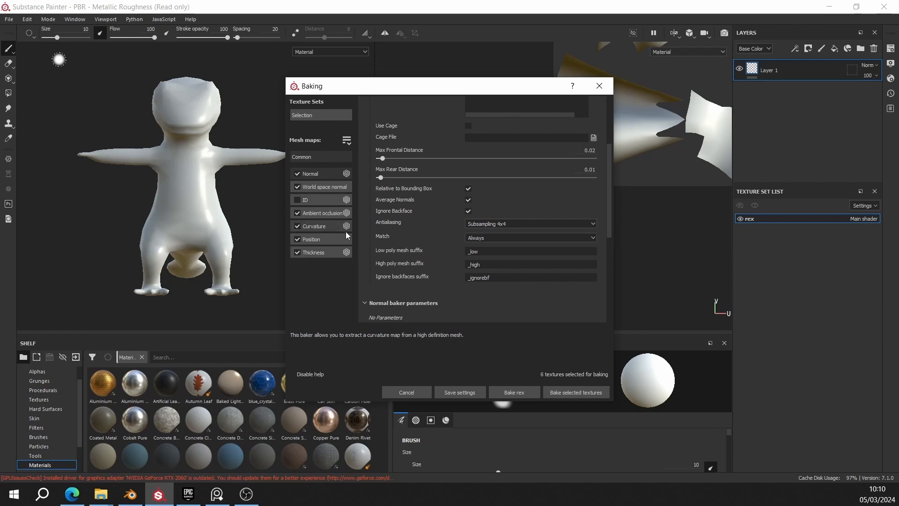
Step: Set the ambient occlusion baker to 256 secondary rays, a min occluder distance of 0.01 and a max occluder distance of 0.3
left_click(319, 214)
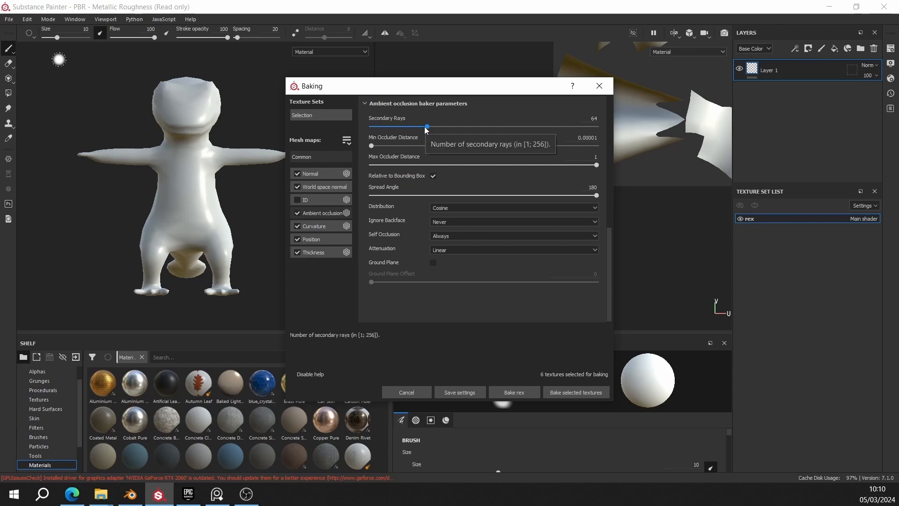
left_click_drag(425, 127, 628, 128)
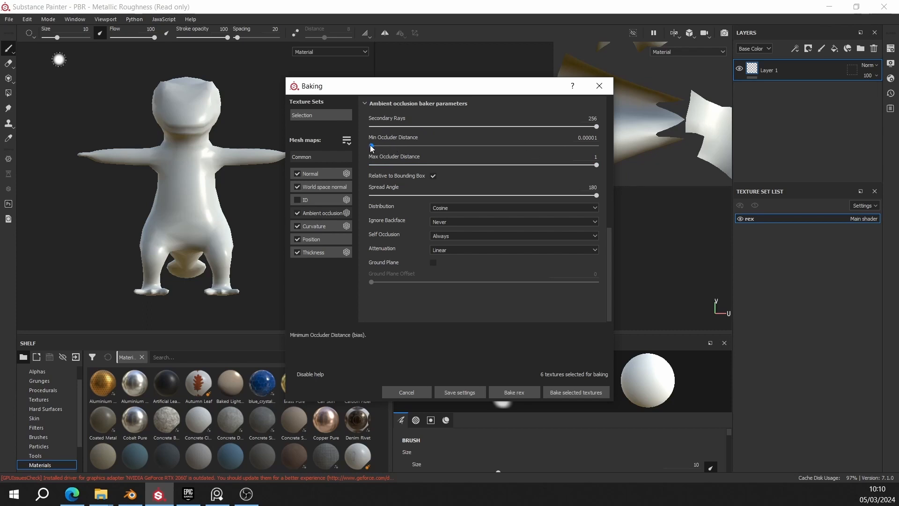
left_click_drag(370, 147, 596, 146)
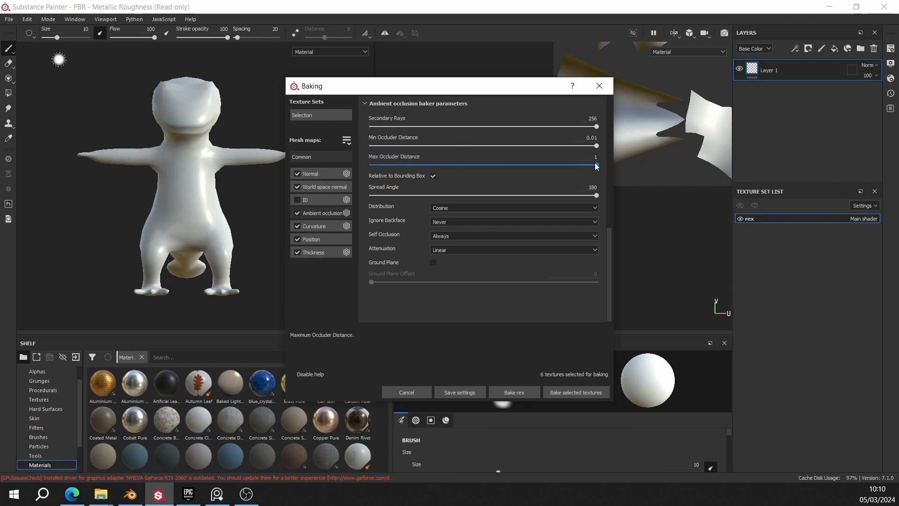
left_click_drag(597, 166, 515, 173)
left_click_drag(437, 171, 438, 173)
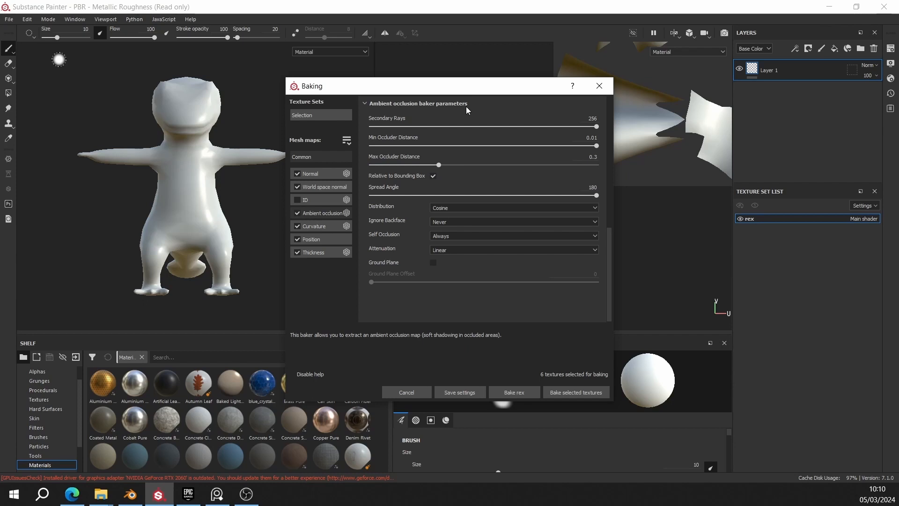
Step: Bake the selected mesh map textures for rex and dismiss the baking report
left_click_drag(471, 92, 458, 85)
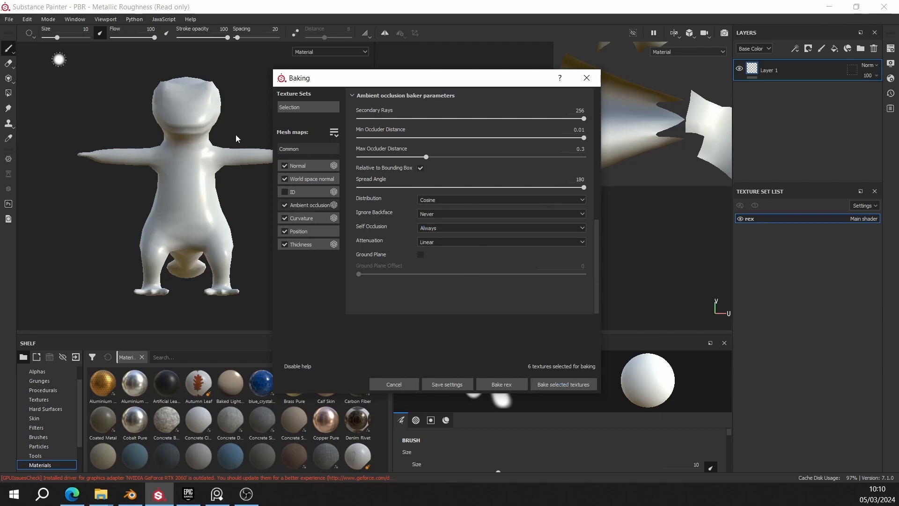
left_click(559, 384)
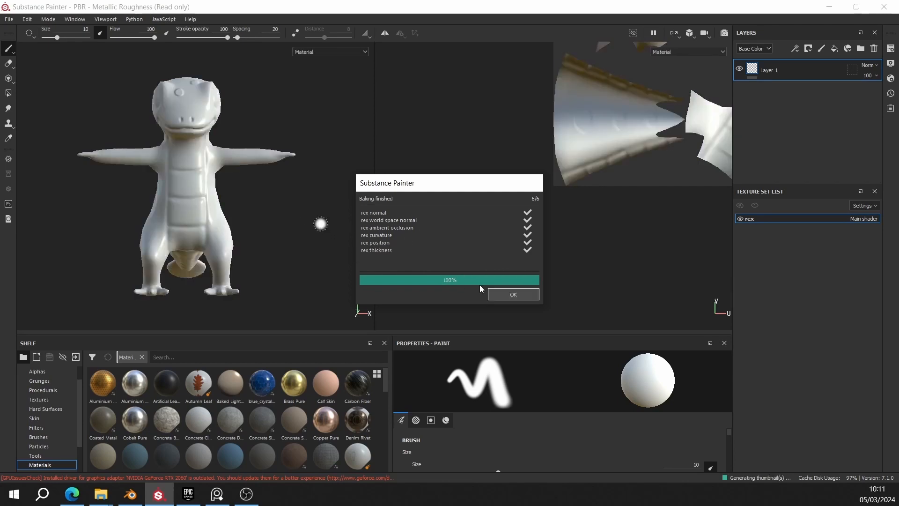
left_click(512, 293)
Step: Examine the baked high-poly detail on the character from the front and side, up close and at full size
left_click_drag(237, 184, 203, 201, "alt")
left_click_drag(285, 200, 394, 188, "alt")
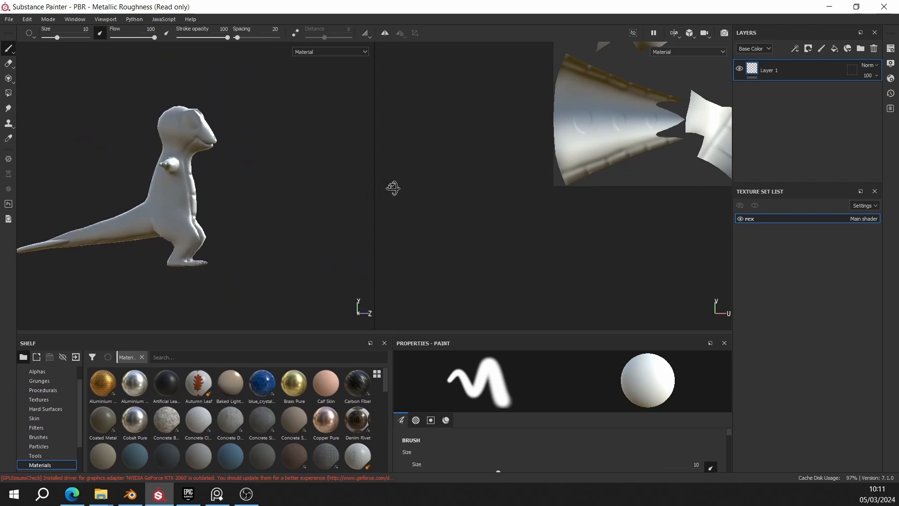
scroll(289, 190, "up", 2)
left_click_drag(305, 182, 191, 181, "alt")
scroll(246, 191, "down", 2)
scroll(266, 186, "up", 3)
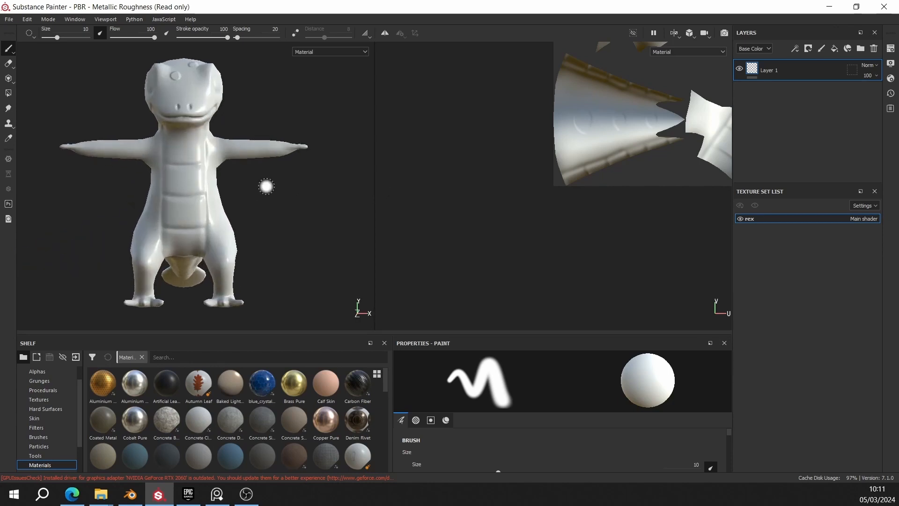
scroll(266, 186, "down", 3)
middle_click_drag(302, 189, 322, 205, "alt")
scroll(321, 206, "up", 3)
scroll(321, 206, "down", 2)
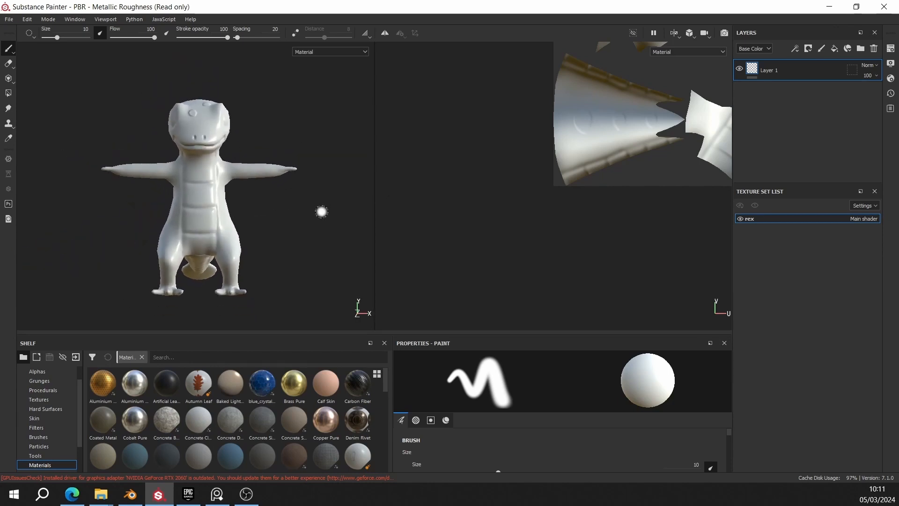
left_click_drag(322, 212, 240, 184, "alt")
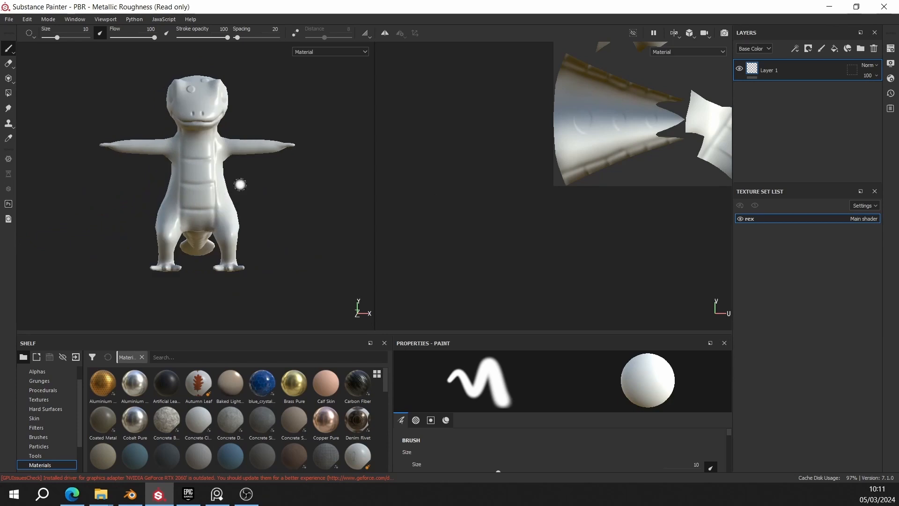
scroll(267, 183, "down", 1)
scroll(271, 178, "up", 3)
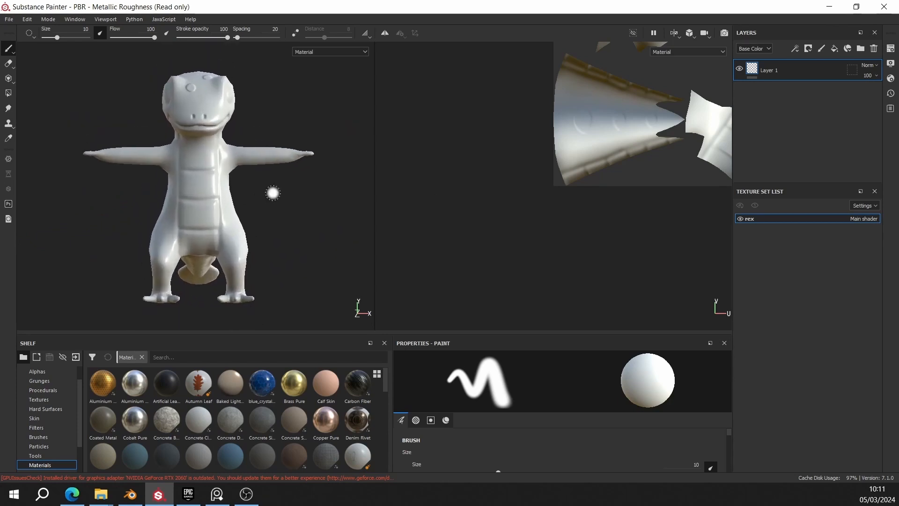
scroll(271, 193, "down", 1)
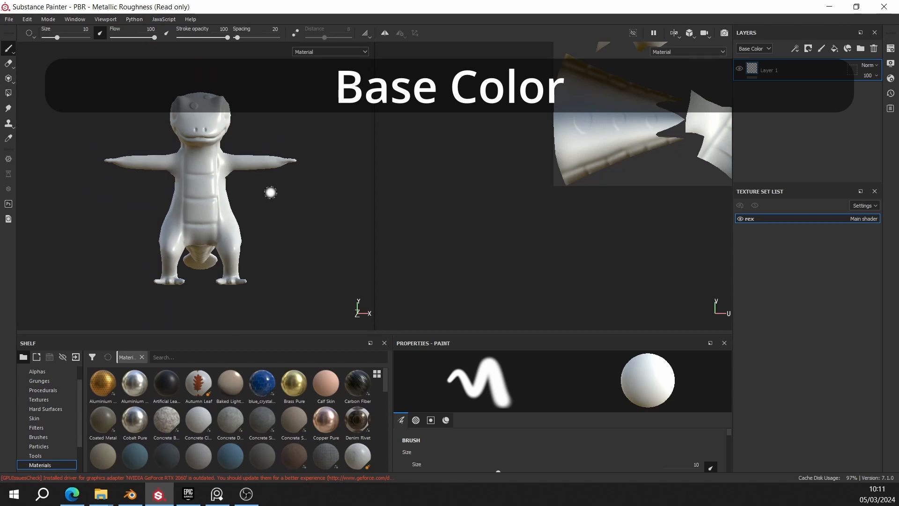
left_click_drag(271, 193, 315, 211, "alt")
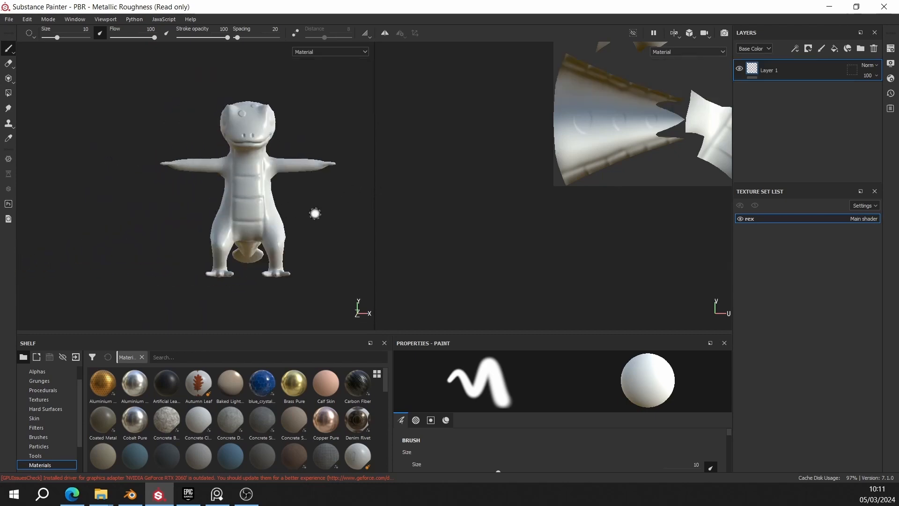
middle_click_drag(315, 211, 281, 213, "alt")
left_click_drag(281, 213, 257, 206, "alt")
scroll(259, 202, "up", 3)
scroll(274, 199, "down", 2)
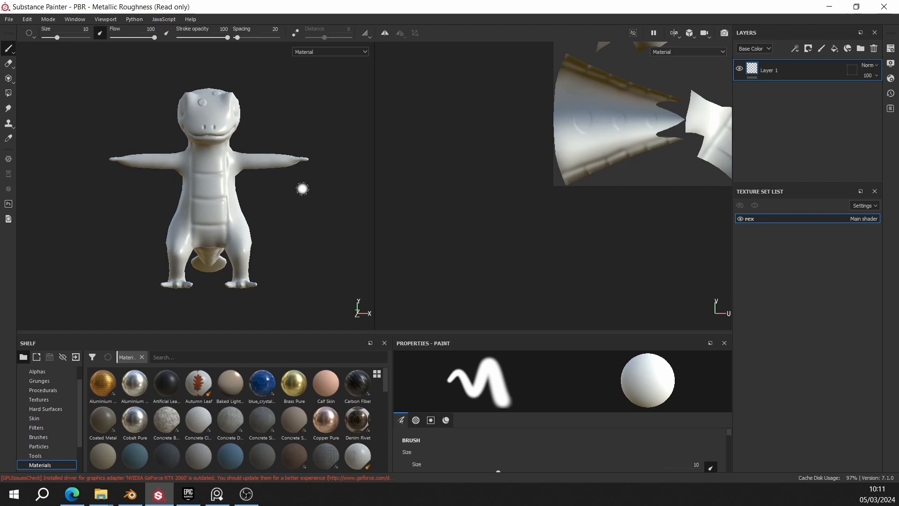
Step: Remove the Height, Metallic and Normal channels from the rex texture set, leaving Base Color and Roughness
left_click(890, 49)
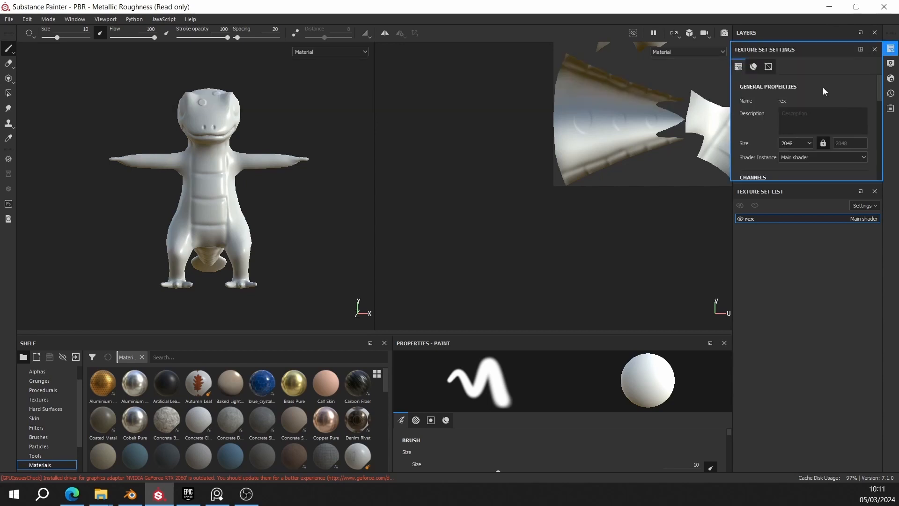
scroll(806, 93, "down", 2)
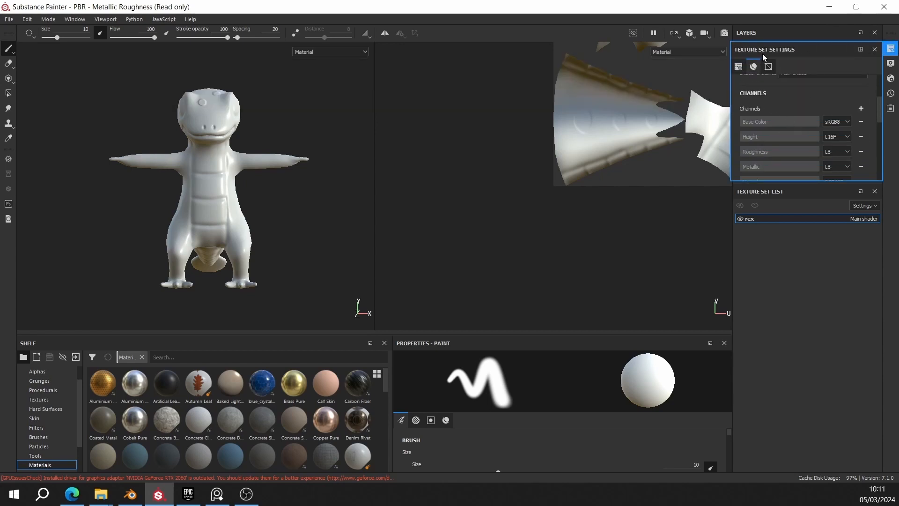
left_click(889, 50)
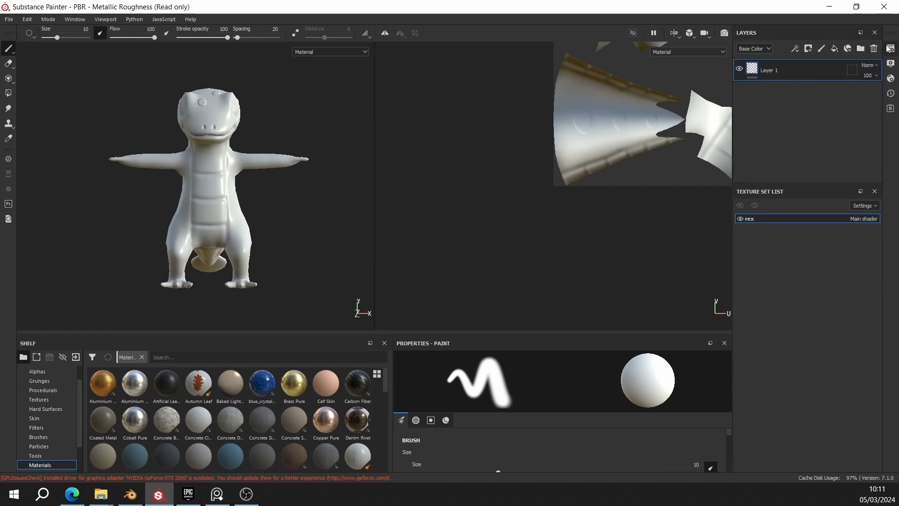
left_click(890, 49)
scroll(804, 110, "down", 1)
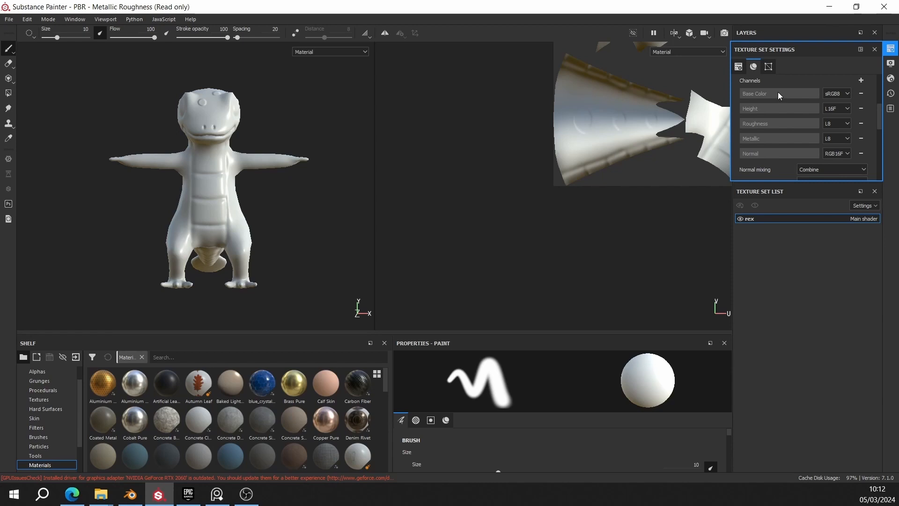
left_click(860, 108)
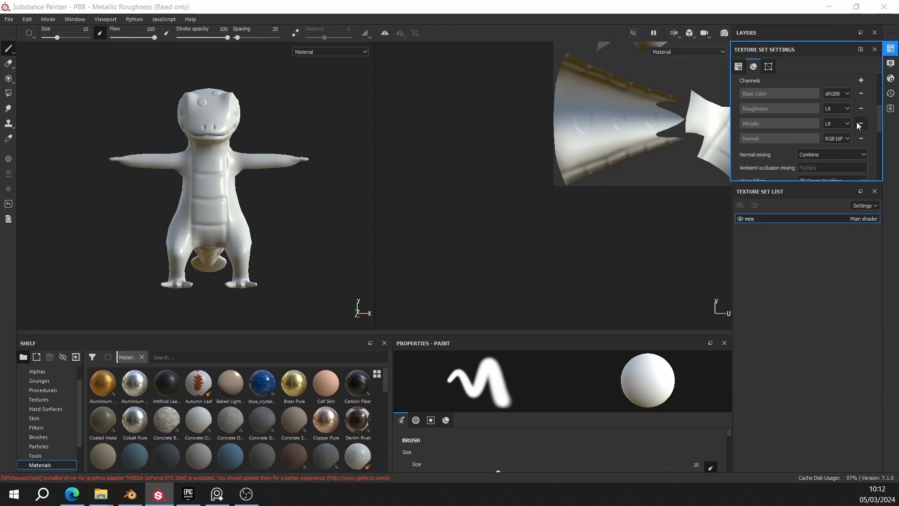
left_click(856, 123)
left_click(858, 122)
scroll(783, 150, "down", 2)
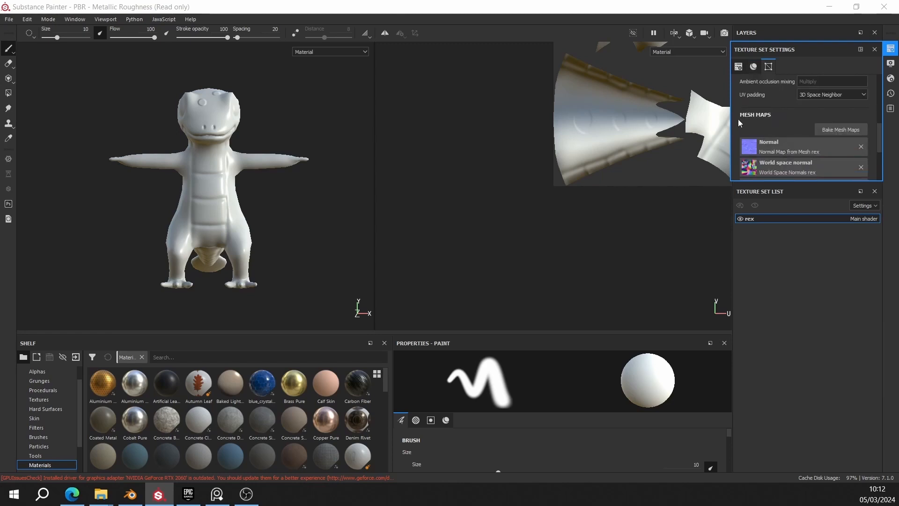
Step: Remove the baked Normal and Ambient occlusion maps from the texture set's mesh maps and close its settings
left_click(861, 147)
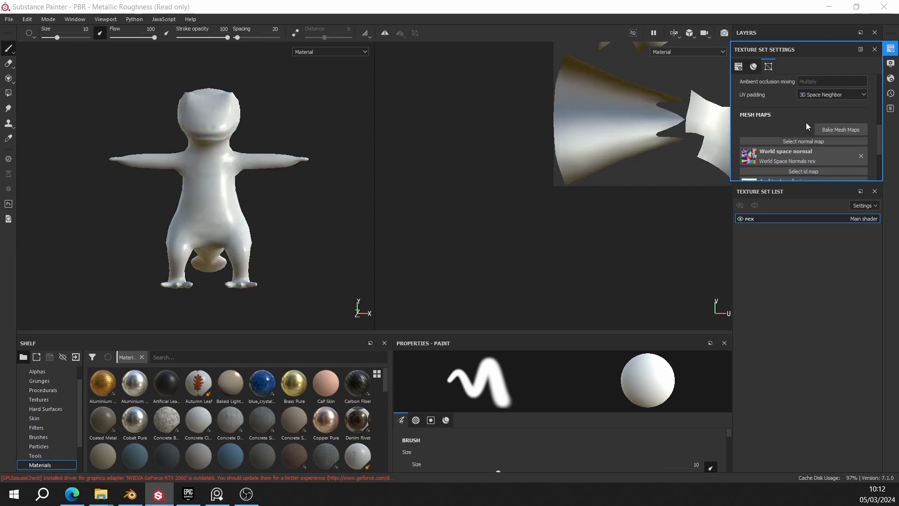
scroll(805, 122, "down", 2)
left_click(861, 130)
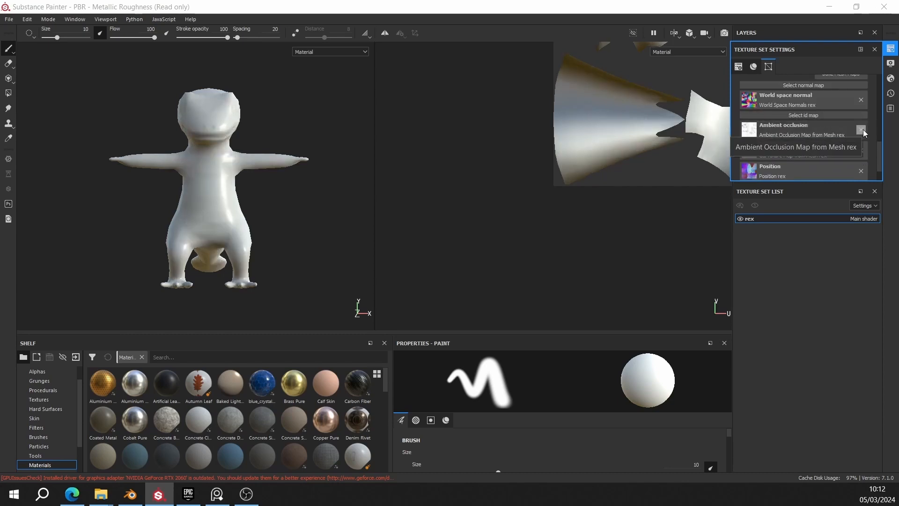
left_click(889, 48)
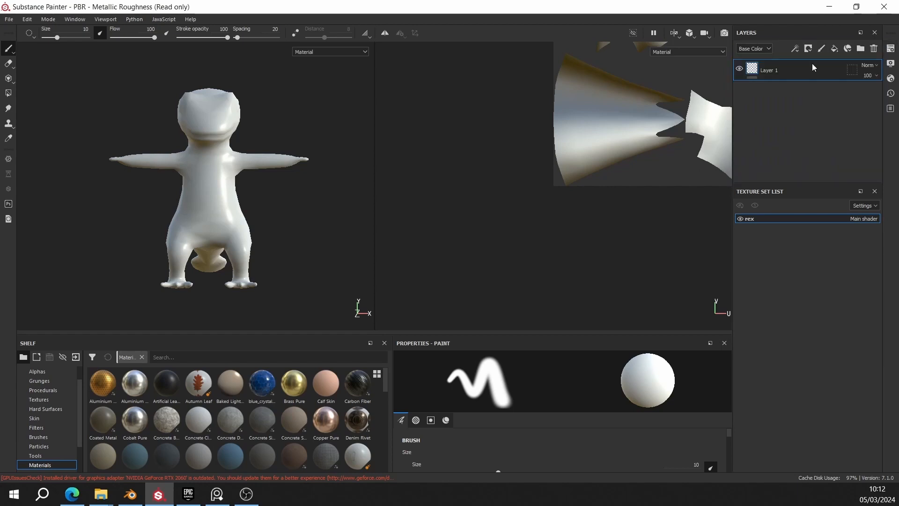
Step: Examine the character's plain low-poly shape from the front and sides, up close and at full size
left_click_drag(326, 167, 240, 154, "alt")
scroll(250, 155, "up", 3)
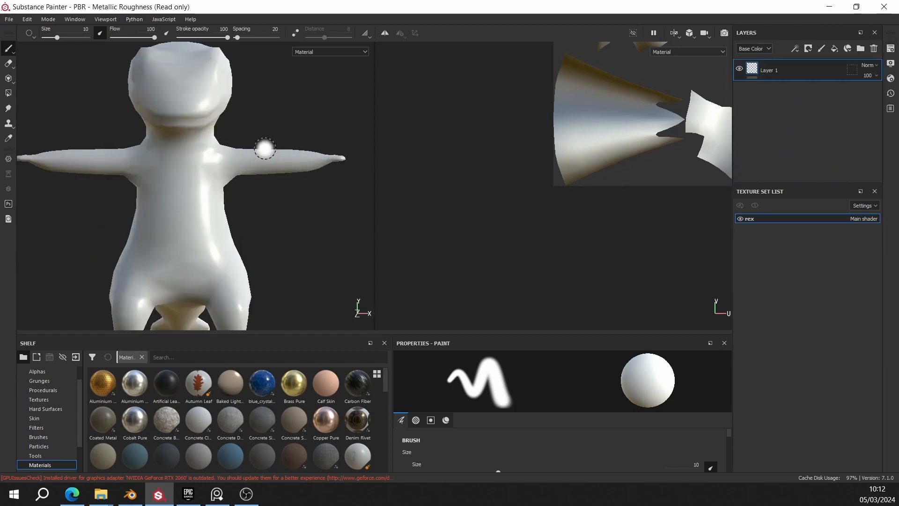
scroll(283, 135, "down", 3)
left_click_drag(322, 141, 201, 143, "alt")
mouse_move(276, 148)
left_mouse_down("alt")
mouse_move(243, 147)
mouse_move(290, 151)
left_mouse_up("alt")
scroll(297, 151, "up", 3)
scroll(297, 150, "down", 3)
left_click_drag(234, 155, 333, 174, "alt")
left_click_drag(263, 174, 385, 174, "alt")
left_click_drag(284, 162, 235, 169, "alt")
scroll(273, 157, "up", 3)
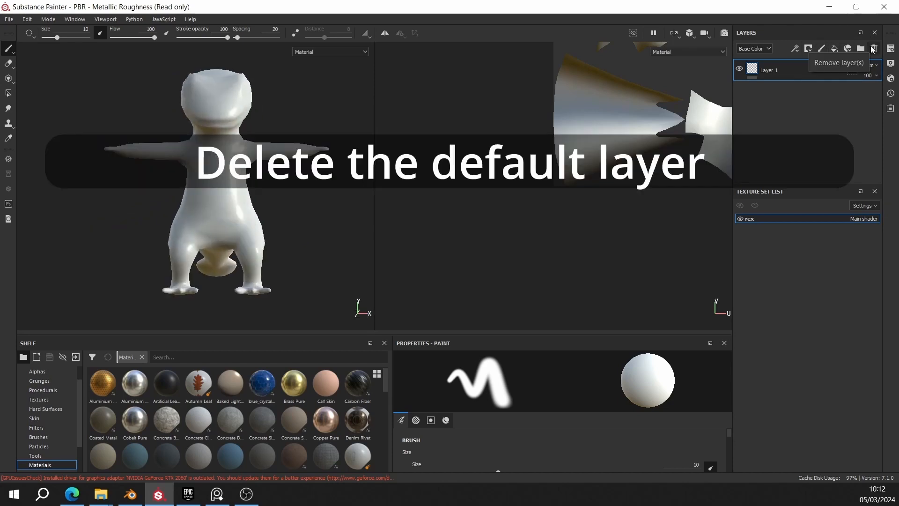
Step: Delete the default paint layer and add a fill layer to the layer stack
left_click(873, 49)
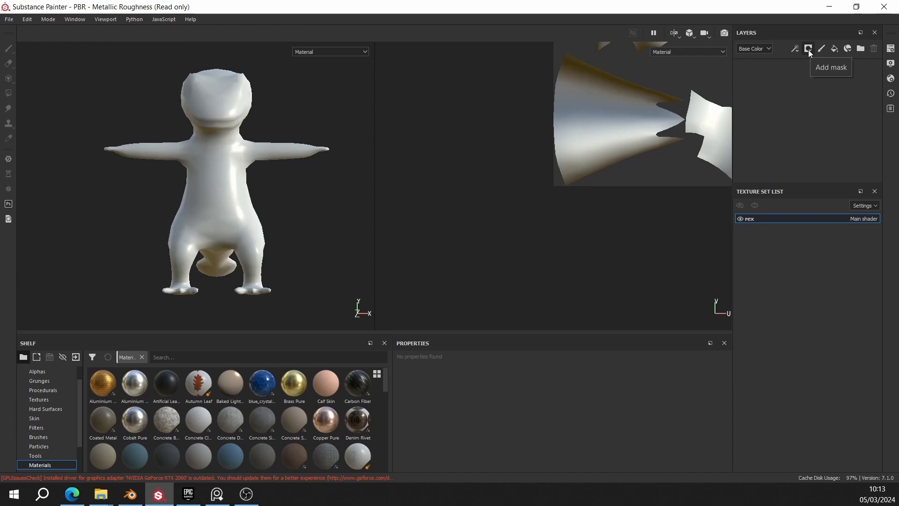
left_click_drag(300, 198, 236, 188, "alt")
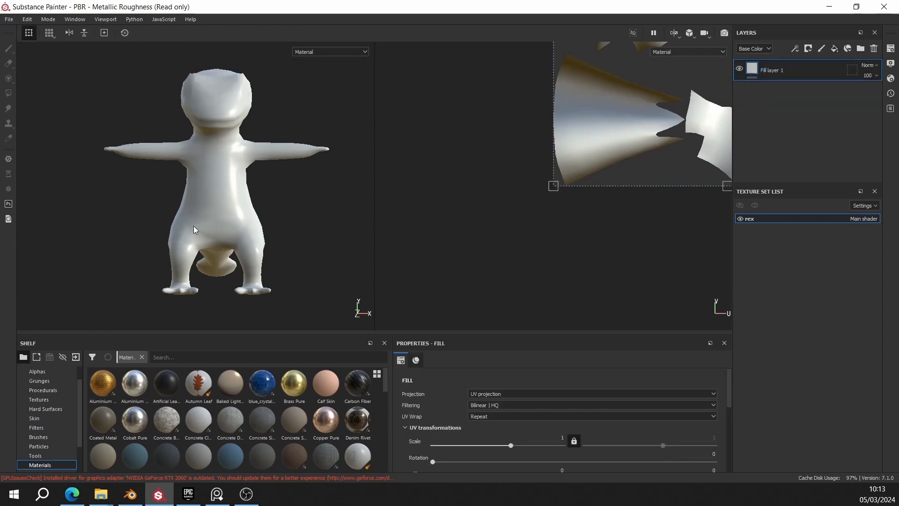
left_click_drag(195, 230, 301, 195, "alt")
scroll(308, 190, "up", 4)
scroll(310, 187, "down", 3)
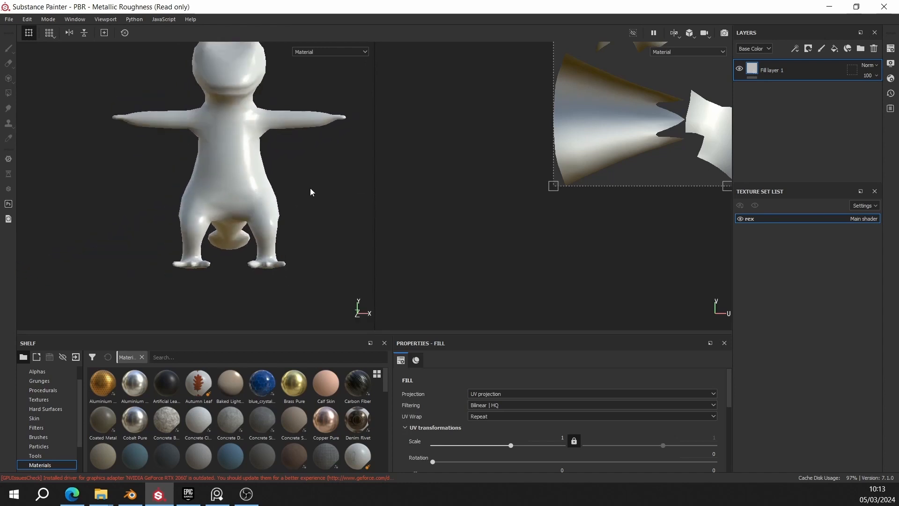
middle_click_drag(310, 189, 317, 209, "alt")
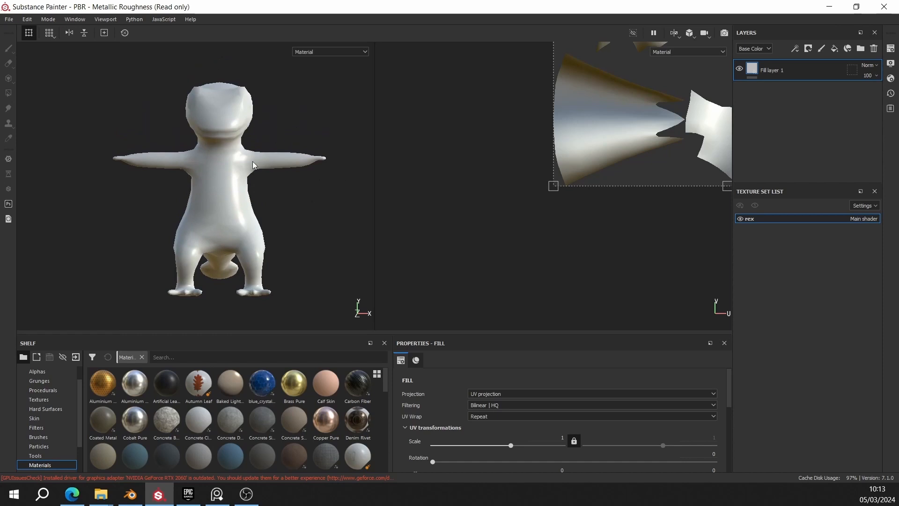
left_click_drag(269, 204, 378, 200, "alt")
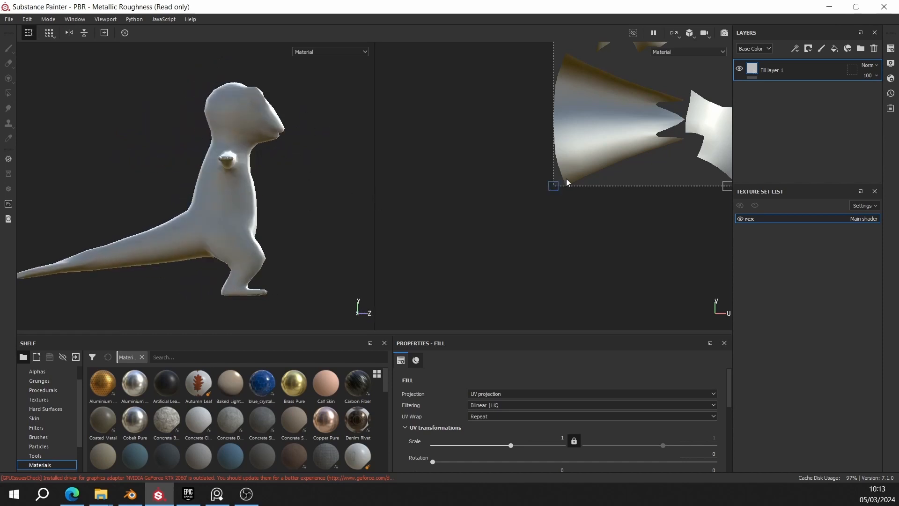
Step: Rename the new fill layer as base
double_click(775, 70)
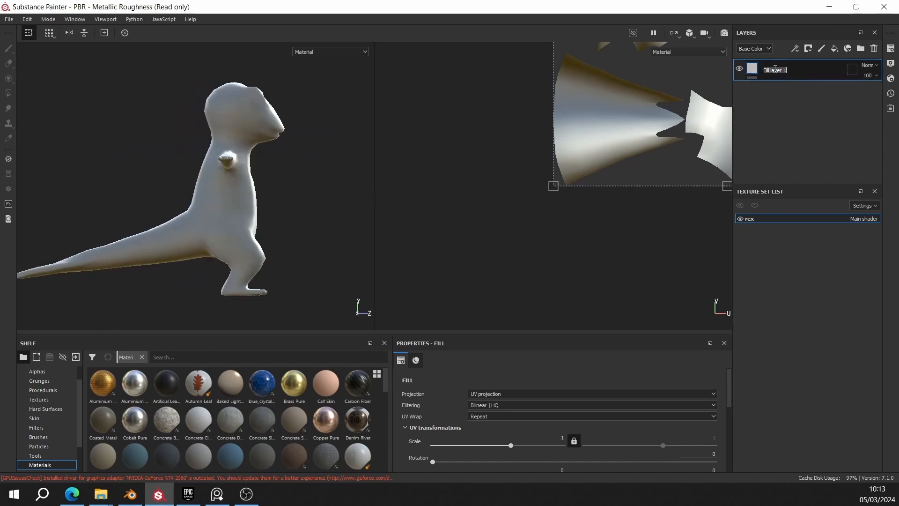
type("base")
key("Escape")
double_click(773, 71)
type("base")
key("Return")
left_click_drag(311, 157, 342, 186, "alt")
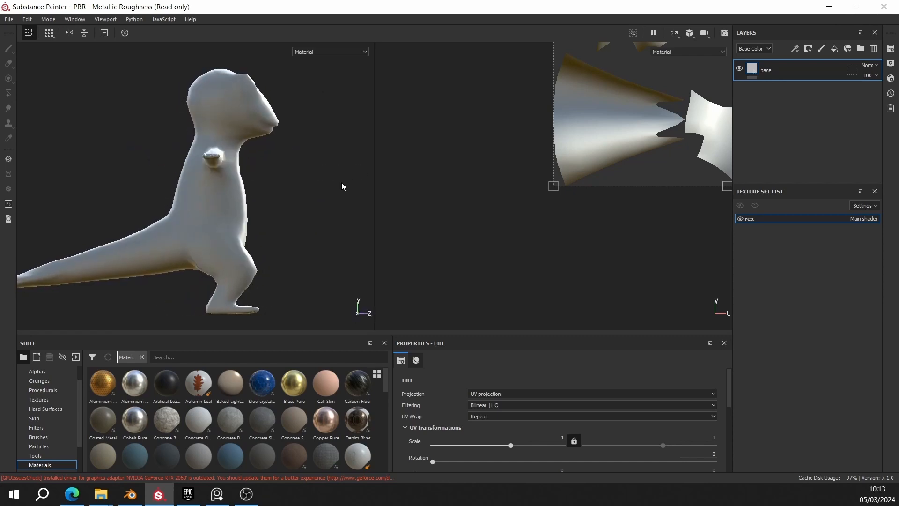
middle_click_drag(322, 181, 347, 144, "alt")
left_click_drag(347, 144, 234, 157, "alt")
scroll(264, 162, "down", 3)
middle_click_drag(287, 160, 261, 171, "alt")
scroll(261, 172, "down", 1)
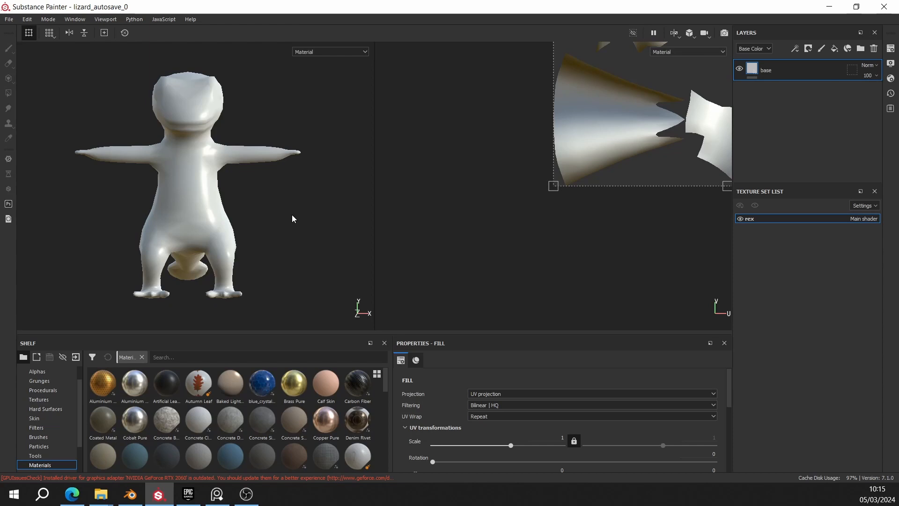
Step: Save the project as a new file named rex in the substance painter folder
key("ctrl+shift")
left_click(9, 20)
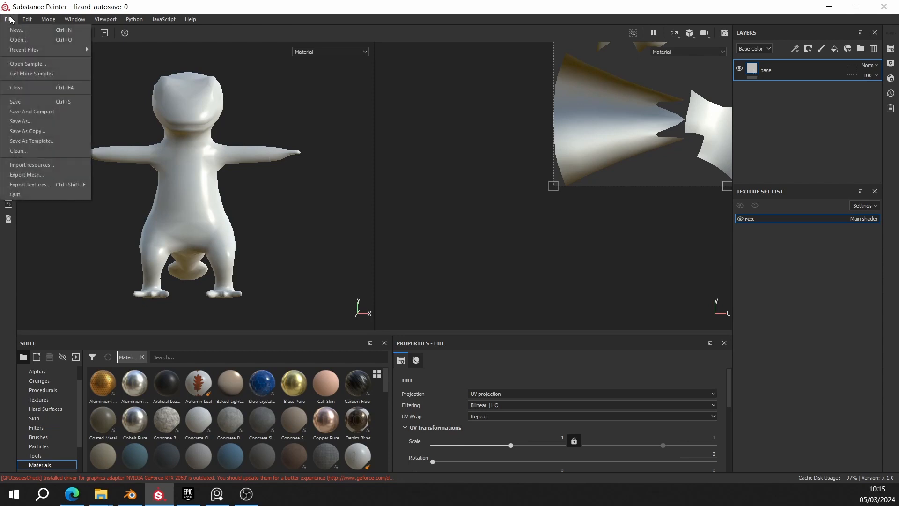
left_click(29, 122)
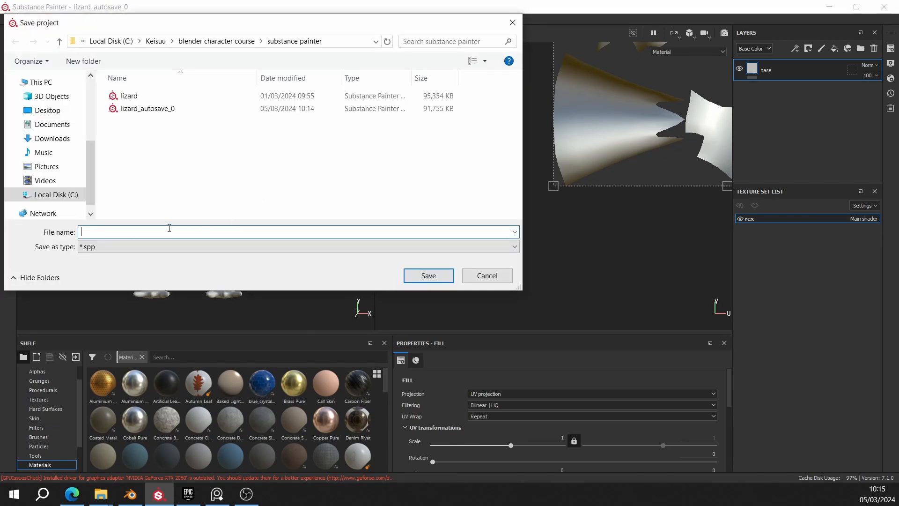
type("rex")
left_click(423, 277)
Step: Set the base fill layer's uniform Base Color to black, with R, G and B at 0.000
left_click_drag(230, 215, 159, 222, "alt")
scroll(180, 238, "up", 3)
middle_click_drag(222, 217, 264, 208, "alt")
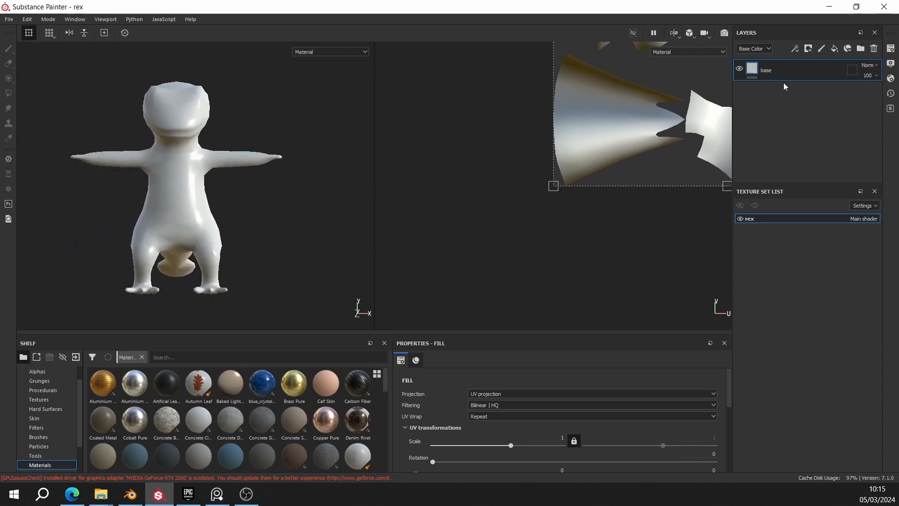
scroll(636, 425, "down", 5)
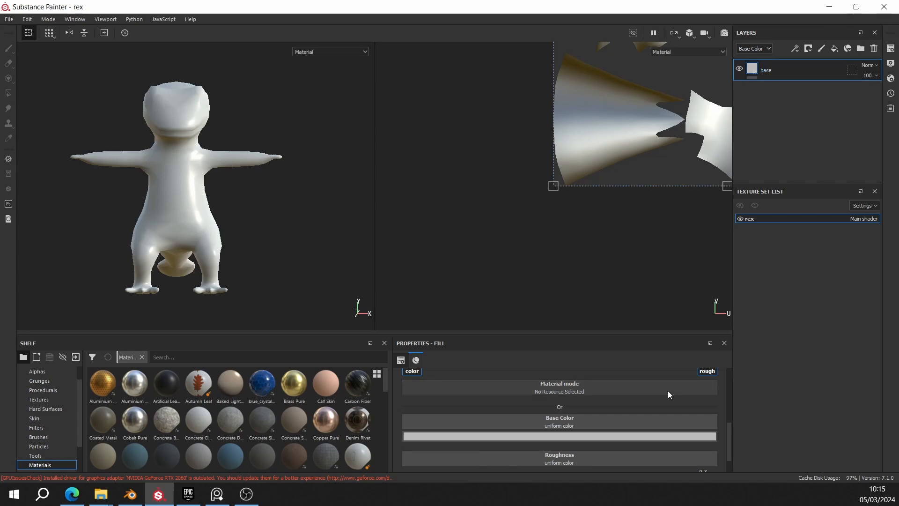
scroll(558, 421, "up", 2)
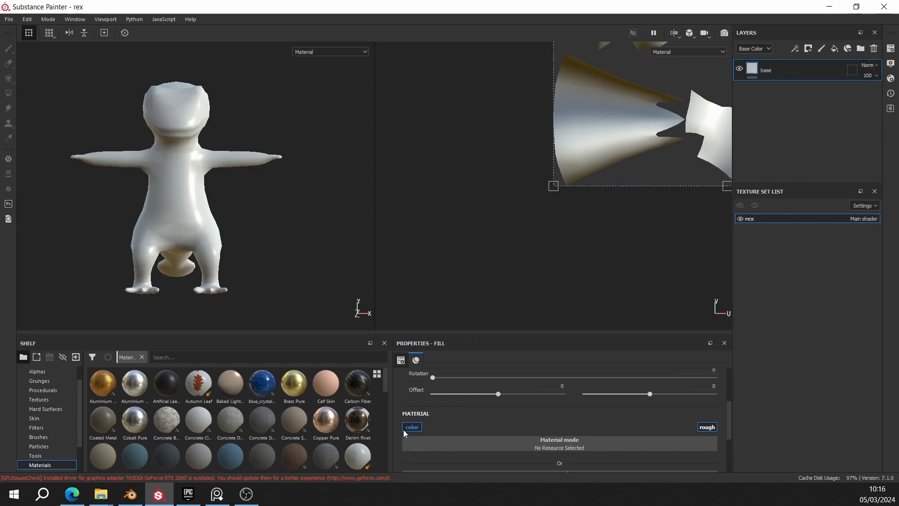
scroll(670, 426, "down", 3)
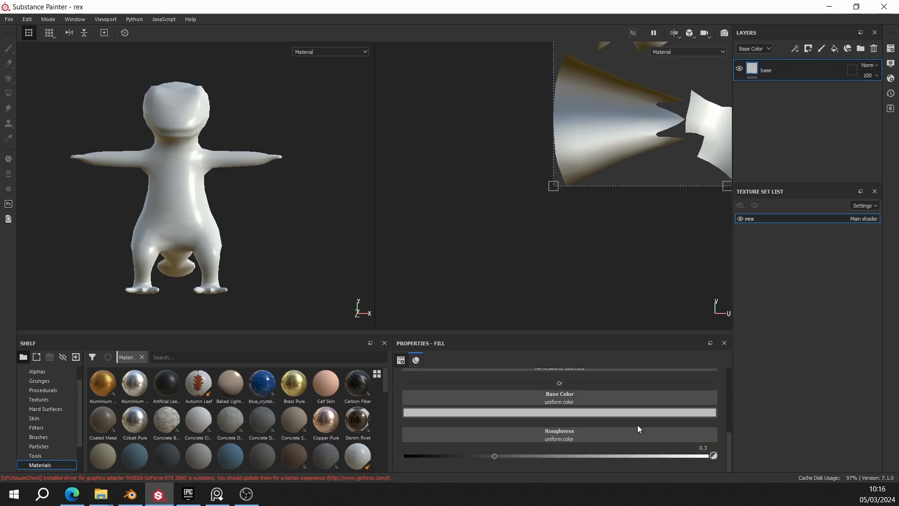
scroll(633, 423, "up", 2)
scroll(544, 406, "down", 3)
scroll(533, 403, "up", 2)
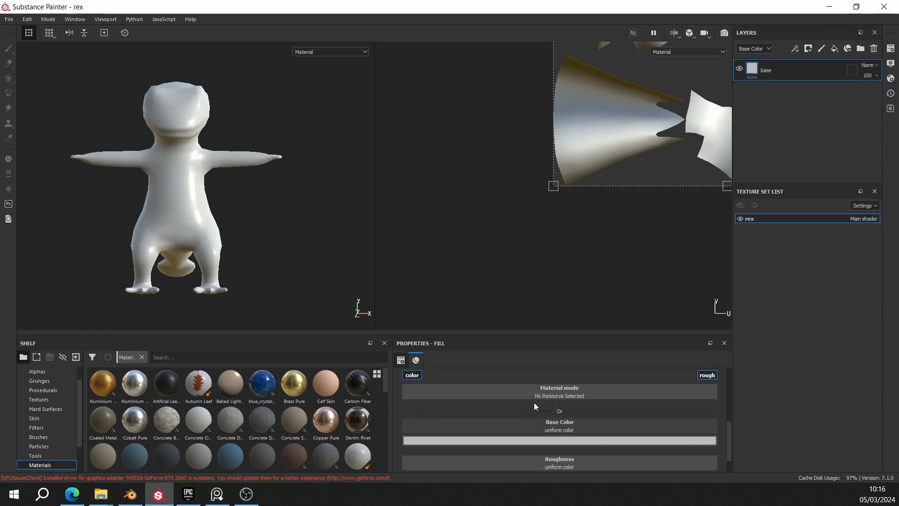
left_click(540, 442)
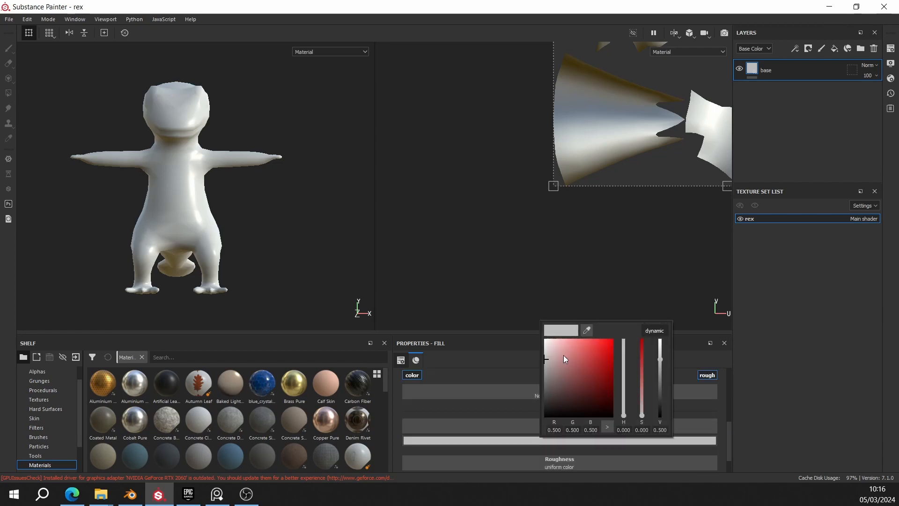
left_click_drag(564, 355, 535, 435)
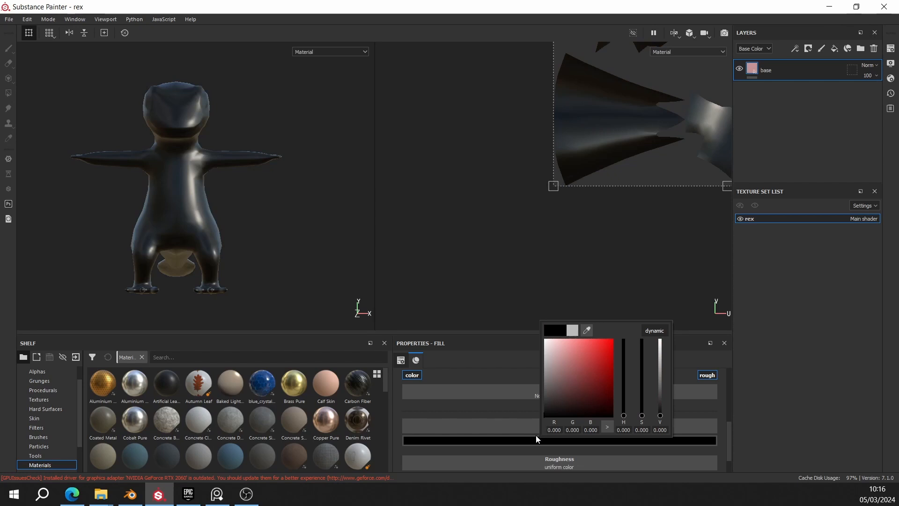
scroll(544, 417, "down", 1)
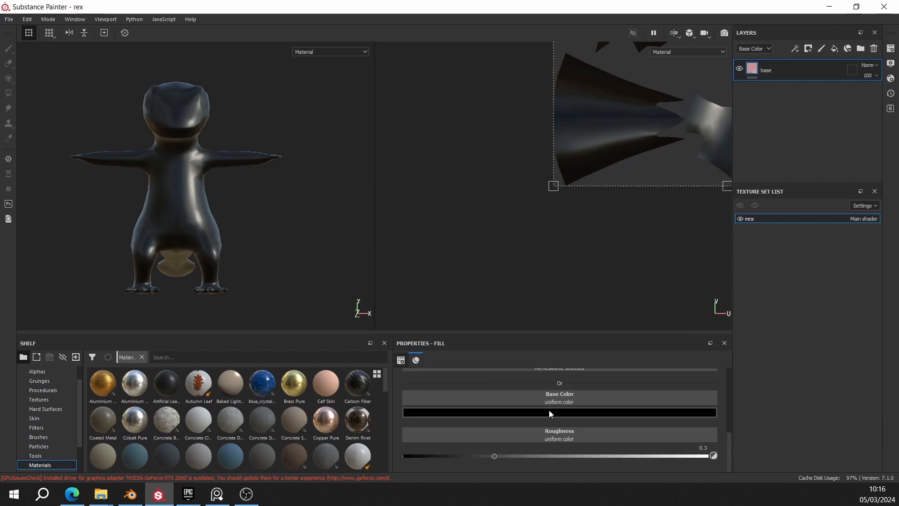
scroll(655, 407, "up", 1)
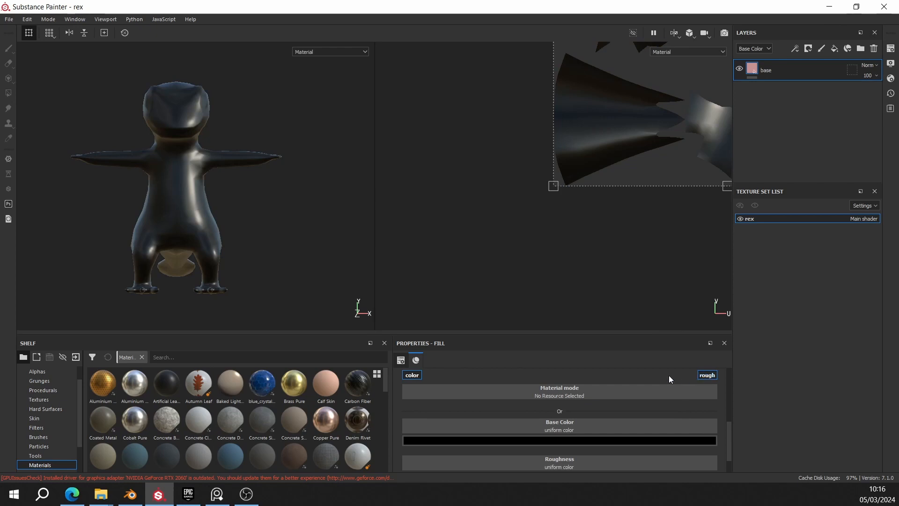
right_click_drag(213, 230, 230, 244, "alt")
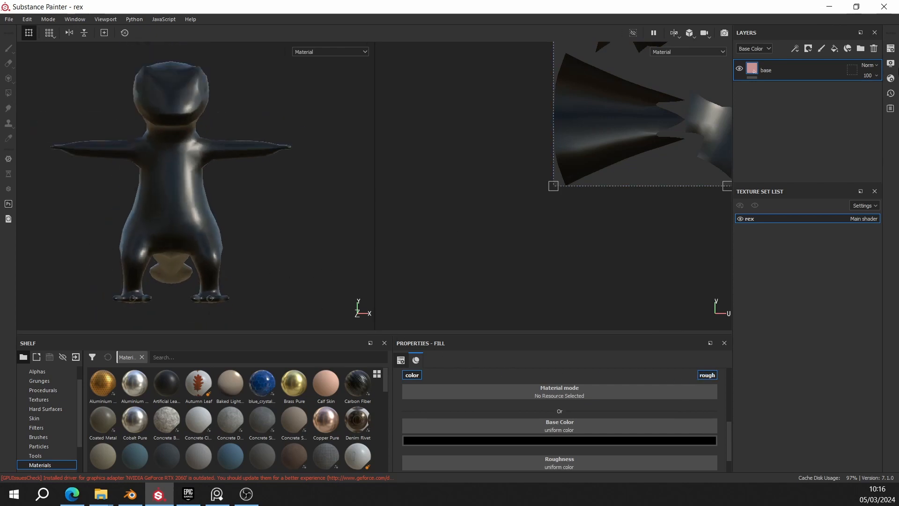
Step: Lower the base fill layer's roughness to about 0.17 and inspect the gloss on the rex from several sides
scroll(535, 437, "down", 1)
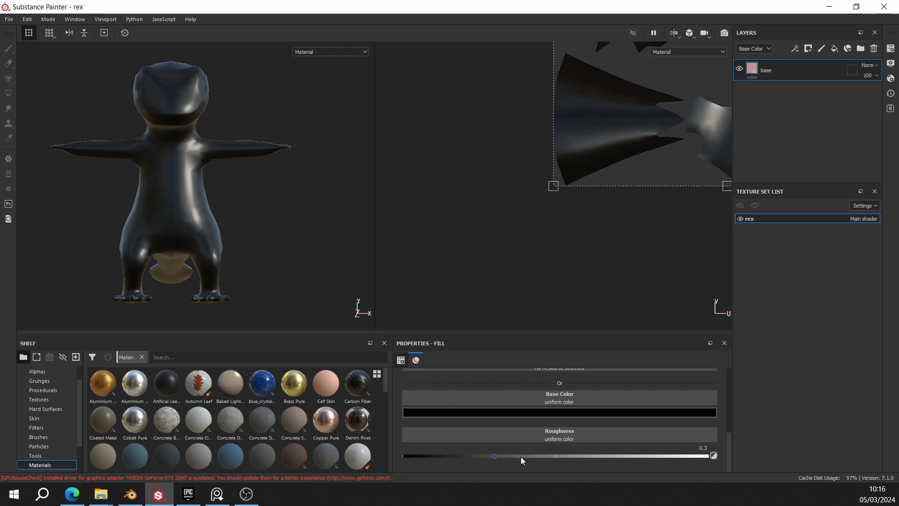
left_click_drag(521, 456, 454, 473)
left_click_drag(293, 302, 166, 304, "alt")
scroll(243, 250, "down", 1)
left_click_drag(243, 252, 365, 213, "alt")
scroll(337, 216, "up", 2)
left_click_drag(326, 217, 178, 218, "alt")
scroll(241, 220, "up", 3)
left_click_drag(277, 223, 390, 225, "alt")
scroll(259, 226, "down", 3)
scroll(299, 240, "up", 4)
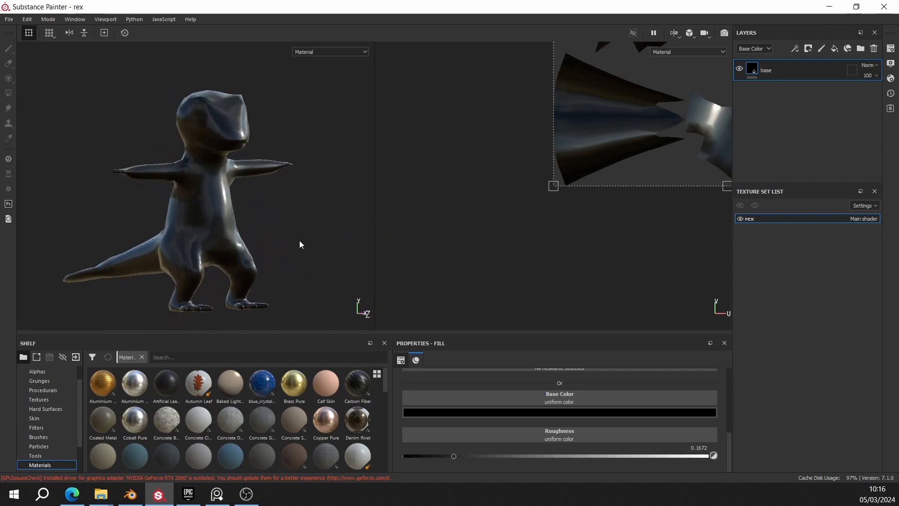
scroll(308, 241, "down", 2)
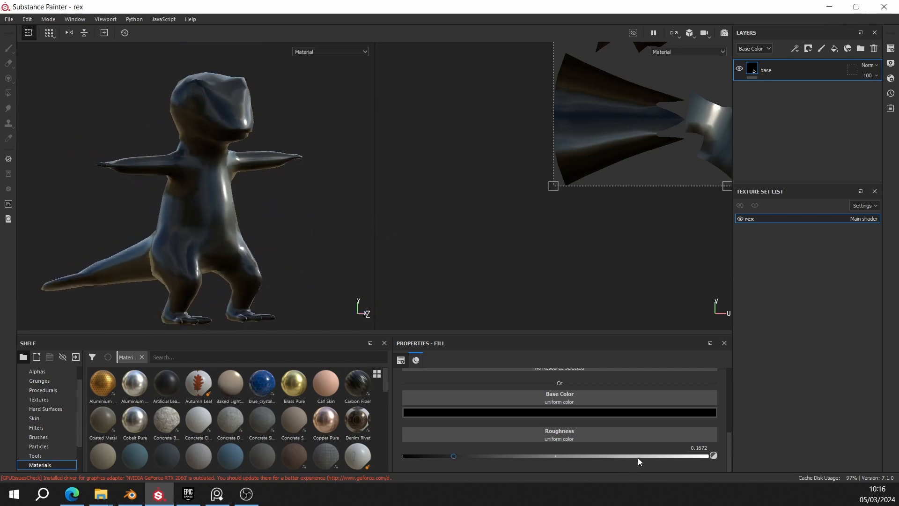
Step: Raise the base fill layer's roughness to 1 and check the matte rex from the front
left_click_drag(596, 455, 727, 448)
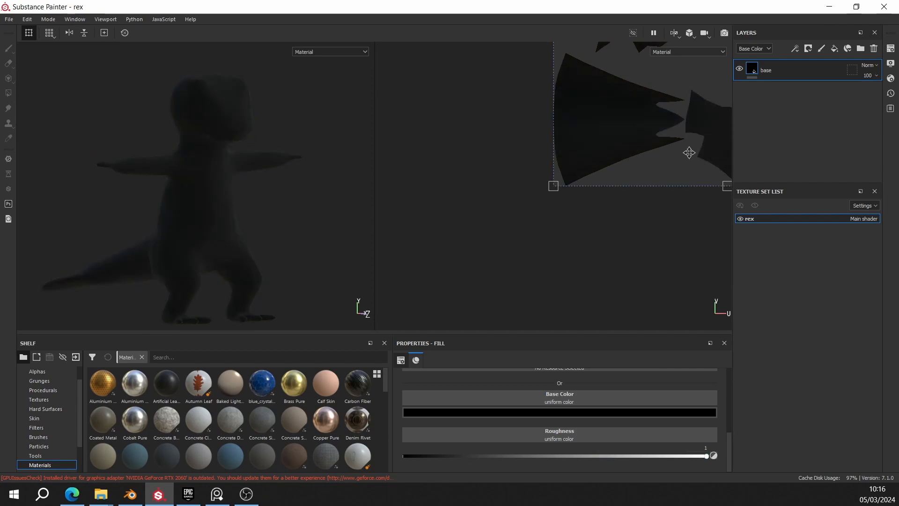
left_click_drag(301, 206, 292, 170, "alt")
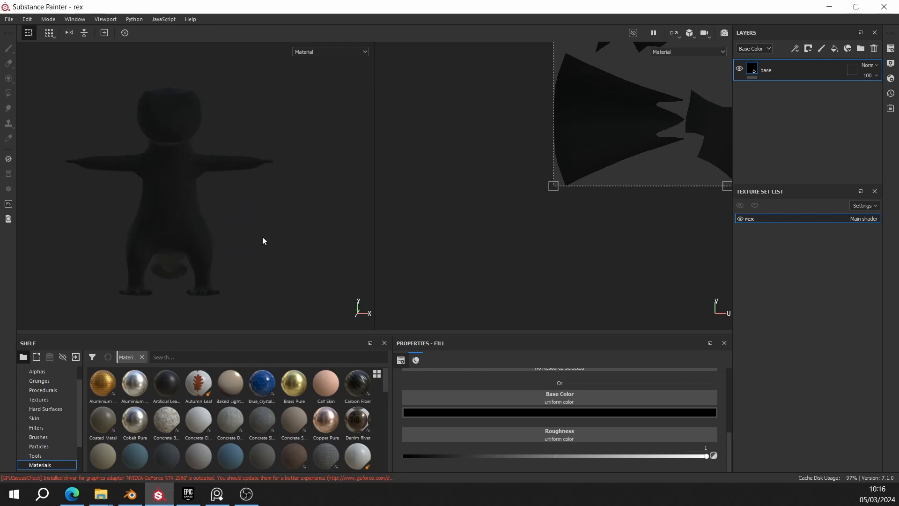
scroll(241, 190, "down", 1)
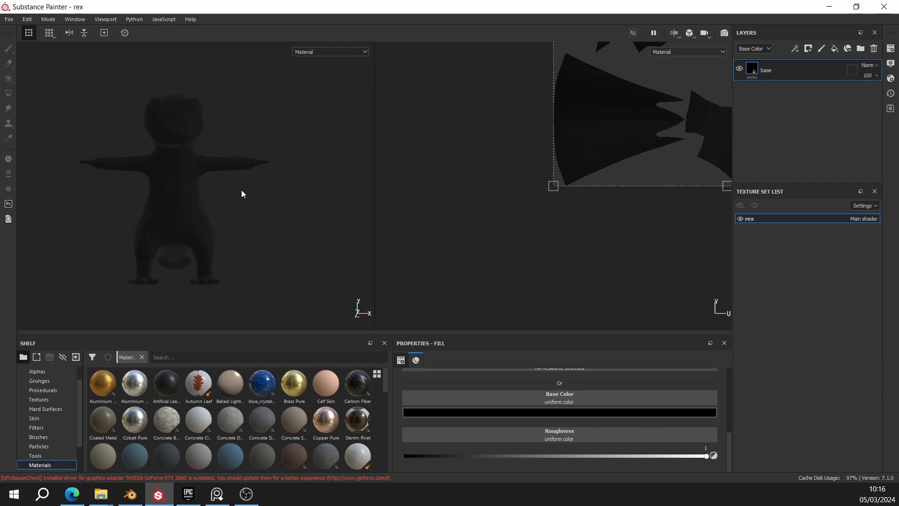
scroll(240, 191, "up", 2)
scroll(241, 197, "down", 1)
middle_click_drag(241, 217, 267, 211, "alt")
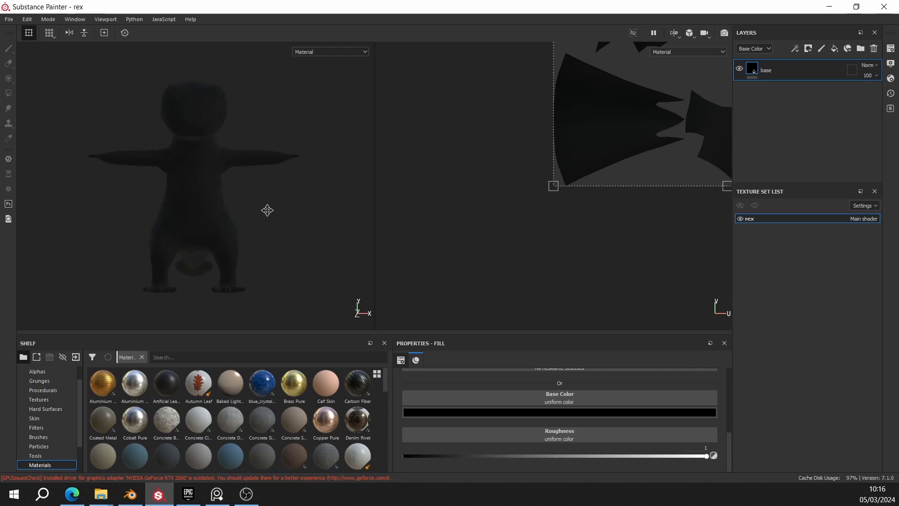
scroll(269, 212, "up", 2)
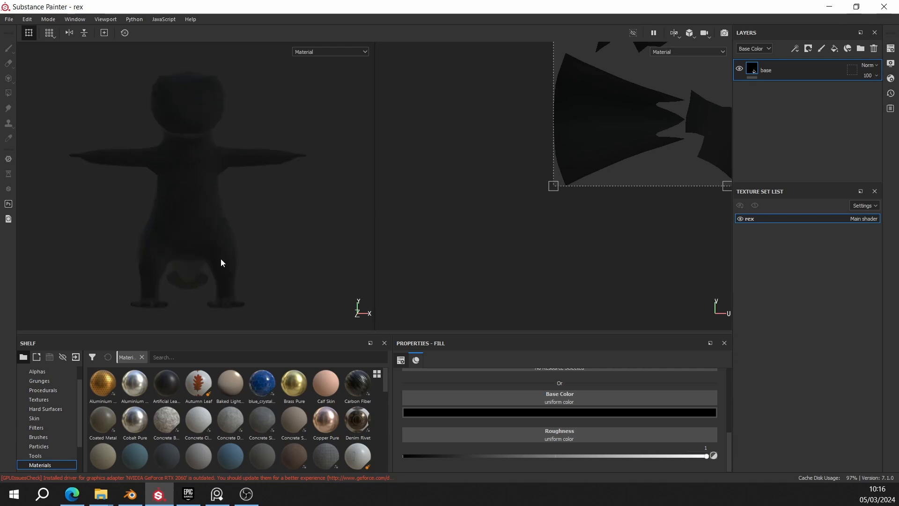
Step: Add the Baked Lighting Stylized filter from the shelf as a new layer above the base layer
left_click(47, 427)
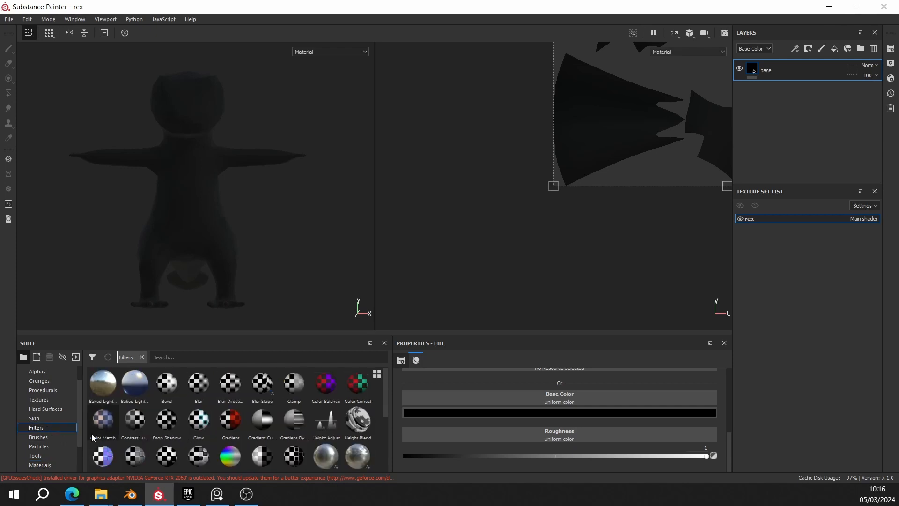
mouse_move(138, 387)
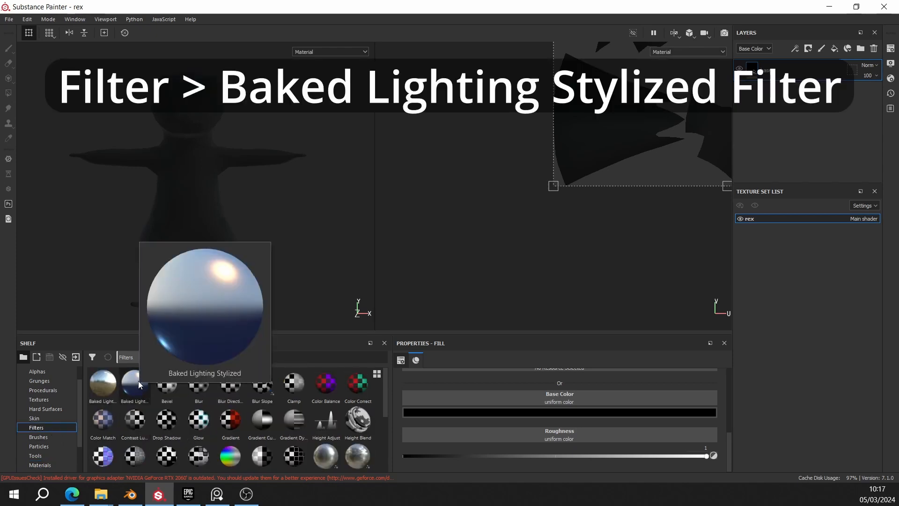
mouse_move(215, 217)
left_mouse_down("alt")
mouse_move(320, 216)
mouse_move(212, 210)
left_mouse_up("alt")
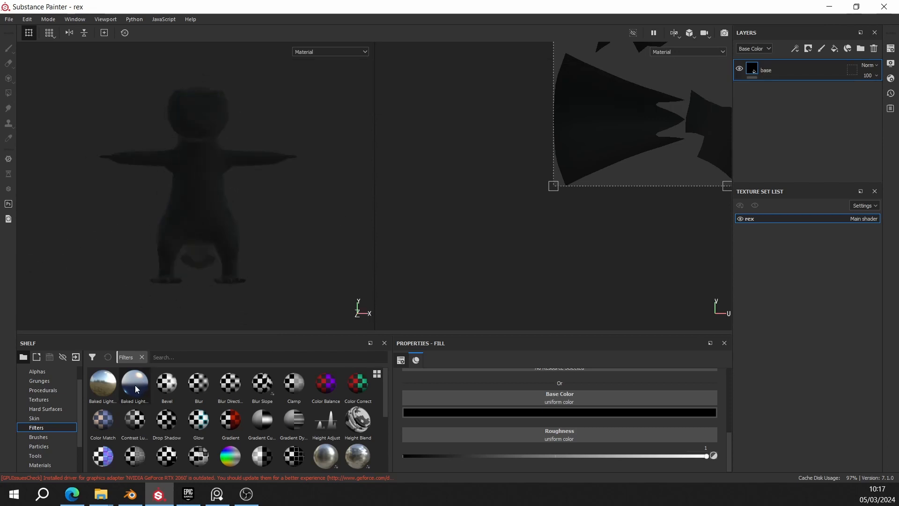
mouse_move(113, 389)
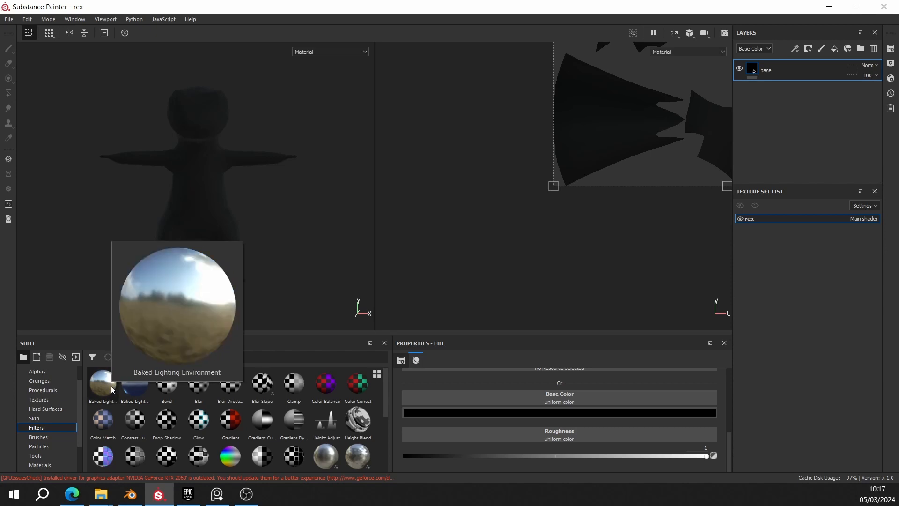
left_click(138, 381)
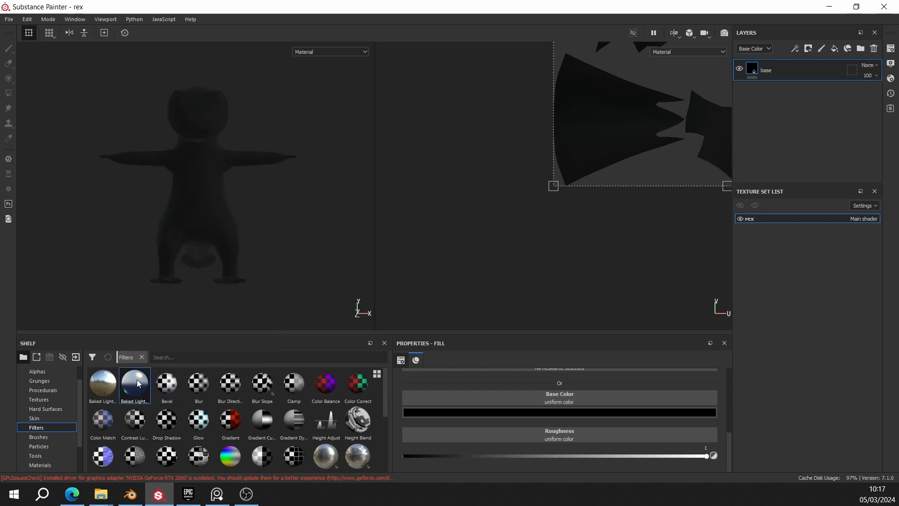
left_click_drag(136, 381, 841, 60)
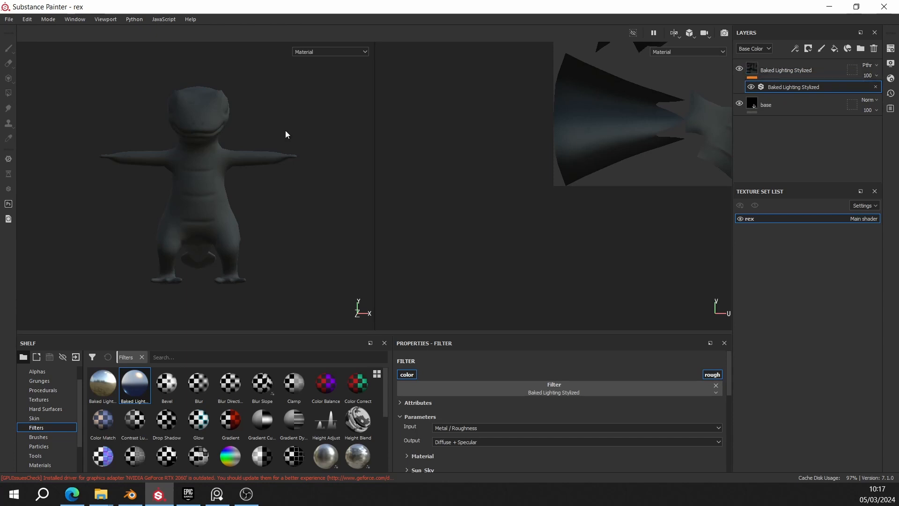
Step: Switch the viewport display to the Base Color channel to view the baked lighting without scene lighting
left_click_drag(297, 163, 107, 124, "alt")
middle_click_drag(225, 120, 210, 141, "alt")
left_click_drag(209, 140, 726, 140, "alt")
scroll(269, 142, "up", 2)
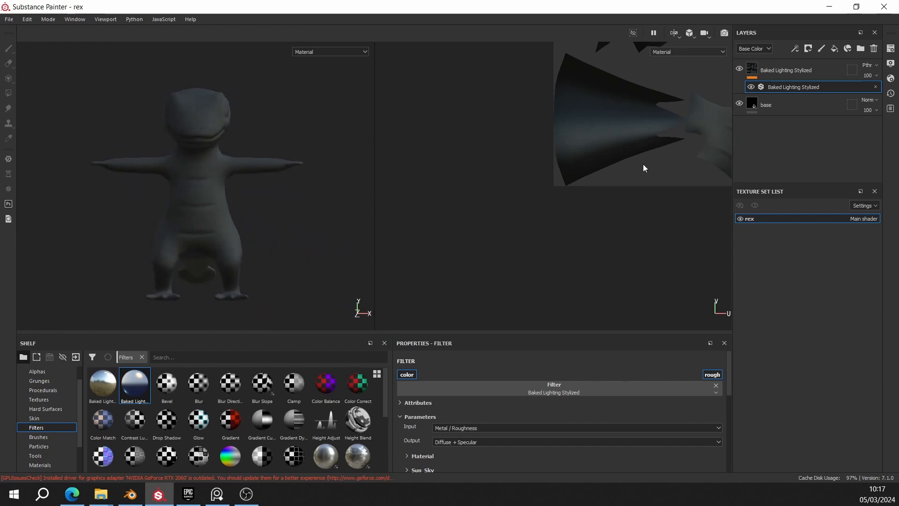
mouse_move(327, 168)
left_mouse_down("alt")
mouse_move(315, 159)
mouse_move(328, 153)
left_mouse_up("alt")
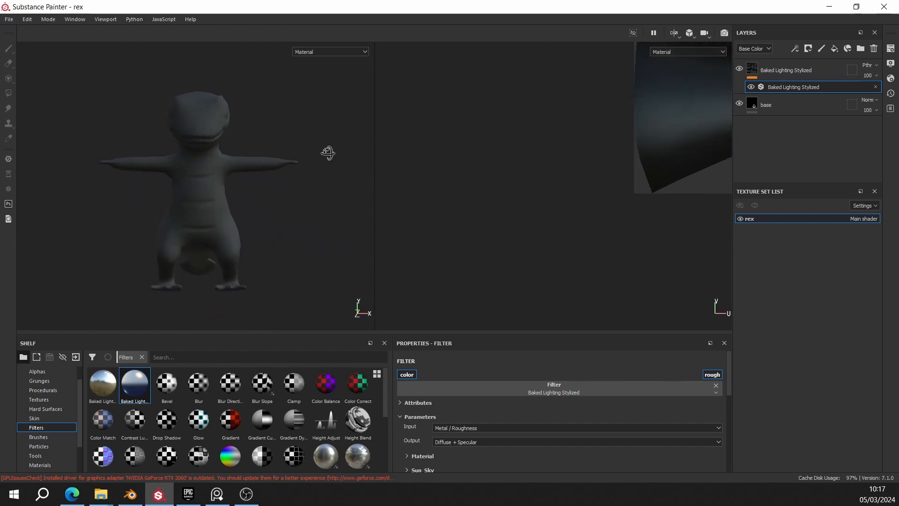
scroll(317, 88, "down", 2)
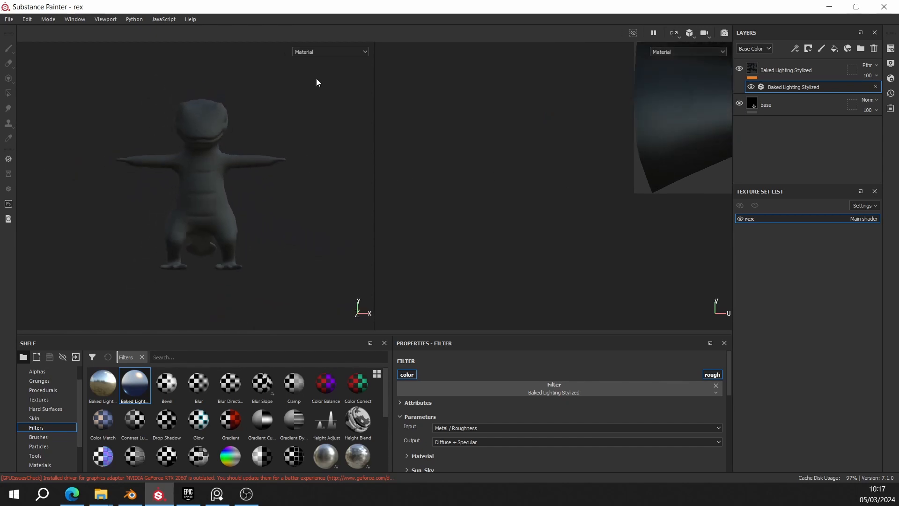
left_click(322, 52)
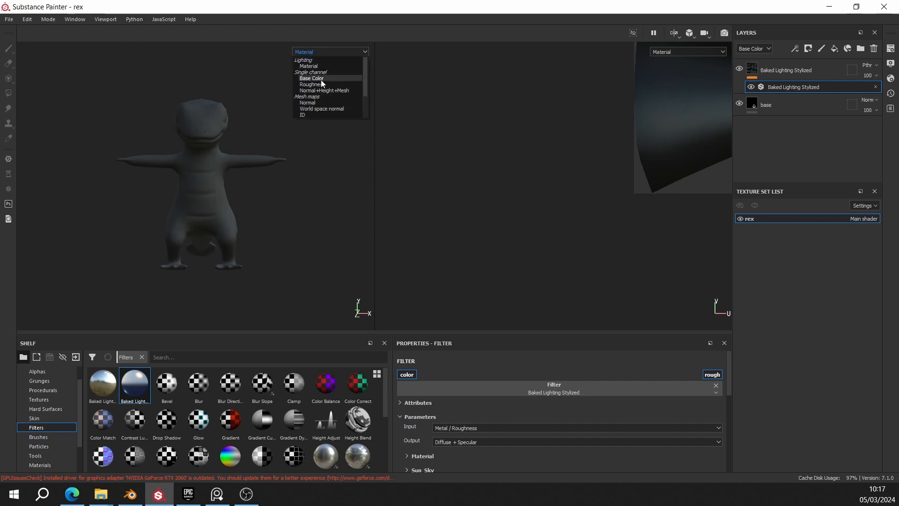
left_click(316, 54)
left_click(316, 53)
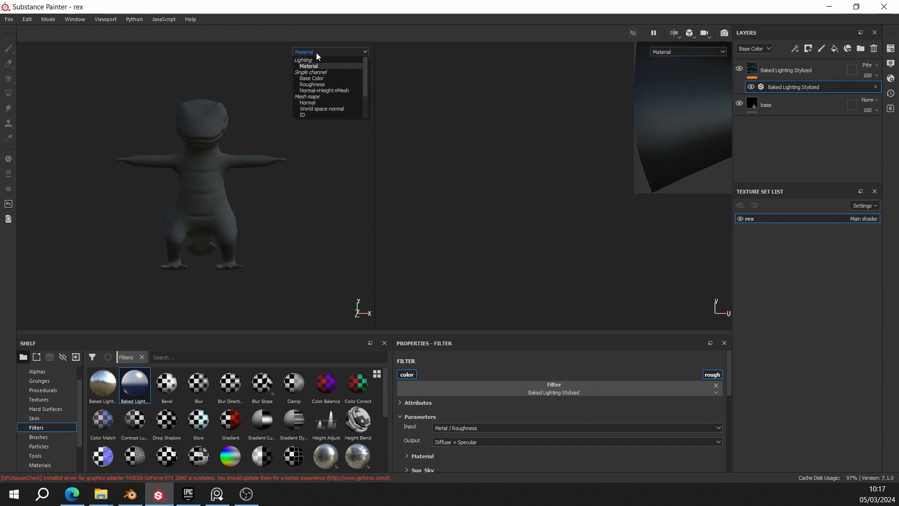
left_click(289, 57)
left_click(304, 52)
left_click(319, 53)
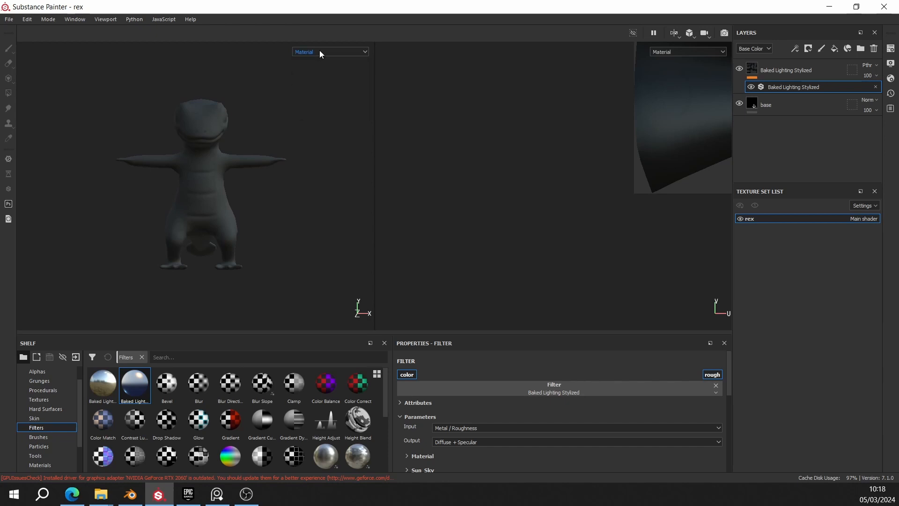
left_click(319, 52)
left_click(325, 75)
Step: Examine the baked lighting and shadows on the rex's head, arm, body and tail from the side and below
left_click_drag(322, 140, 702, 139, "alt")
scroll(239, 161, "up", 3)
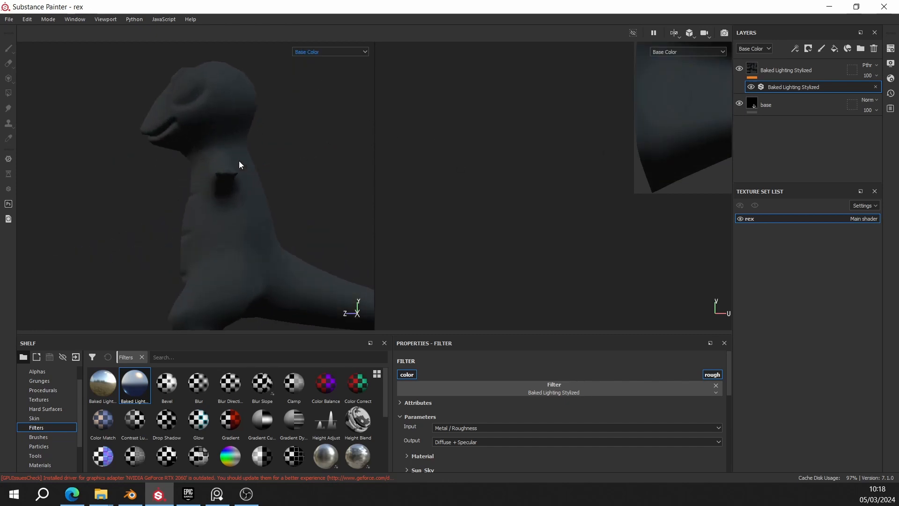
left_click_drag(238, 161, 363, 153, "alt")
middle_click_drag(248, 164, 293, 117, "alt")
left_click_drag(293, 118, 143, 120, "alt")
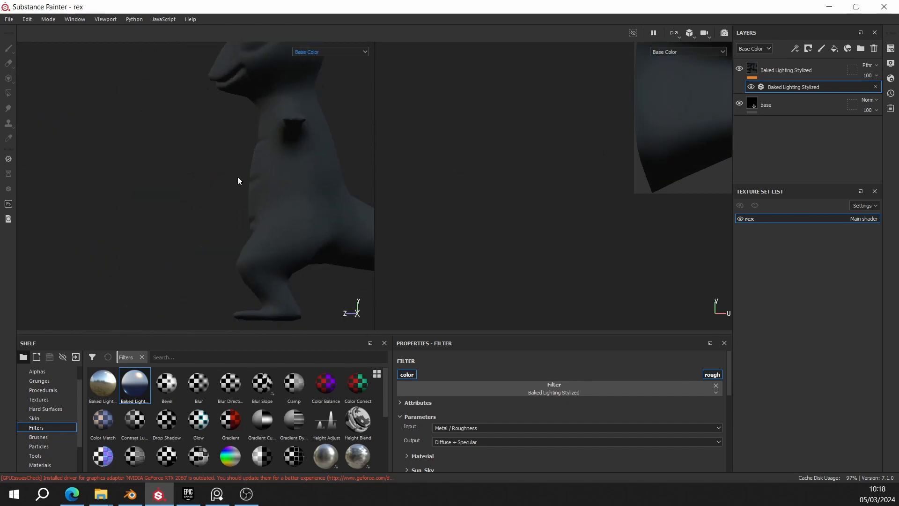
scroll(193, 198, "down", 3)
left_click_drag(192, 198, 53, 193, "alt")
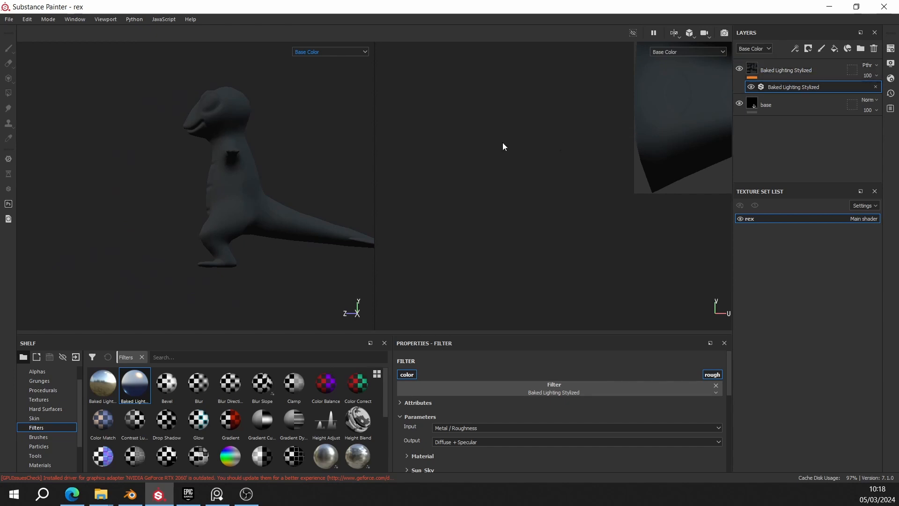
mouse_move(190, 130)
left_mouse_down("alt+shift")
mouse_move(346, 121)
mouse_move(190, 125)
left_mouse_up("alt+shift")
scroll(311, 138, "up", 3)
middle_click_drag(274, 143, 249, 141, "alt")
middle_click_drag(277, 171, 243, 152, "alt")
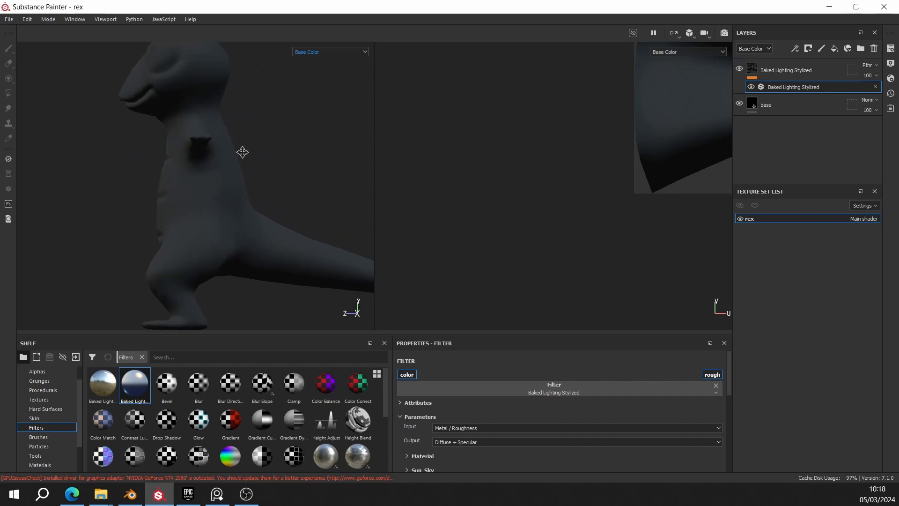
middle_click_drag(197, 87, 184, 129, "alt")
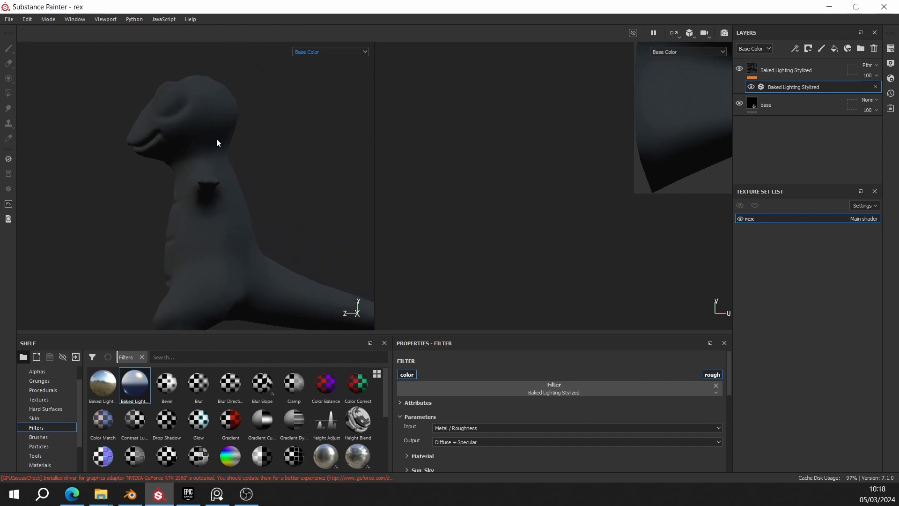
scroll(216, 139, "down", 2)
middle_click_drag(260, 202, 246, 134, "alt")
left_click_drag(246, 133, 275, 129, "alt")
middle_click_drag(265, 128, 279, 184, "alt")
left_click_drag(280, 183, 328, 182, "alt")
scroll(228, 129, "up", 2)
left_click_drag(229, 129, 226, 173, "alt")
middle_click_drag(218, 151, 243, 181, "alt")
left_click_drag(243, 180, 218, 105, "alt")
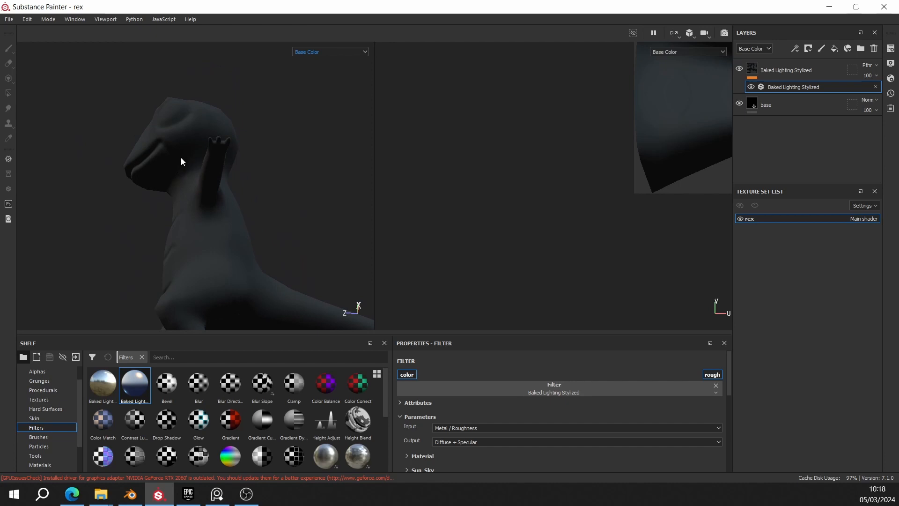
left_click_drag(187, 136, 215, 173, "alt")
scroll(223, 176, "down", 2)
middle_click_drag(244, 178, 221, 133, "alt")
left_click_drag(221, 133, 286, 144, "alt")
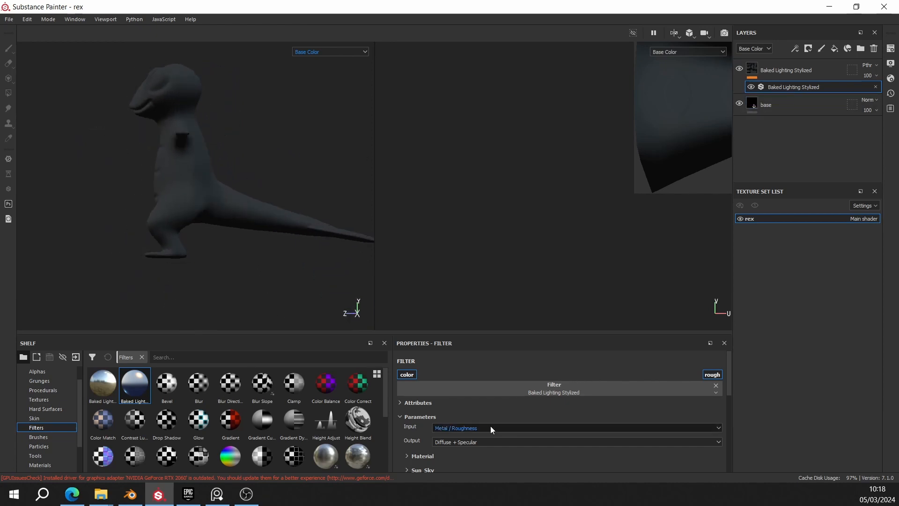
Step: Set the Sun Vertical Angle in the Baked Lighting Stylized filter's Sun_Sky parameters to 90
scroll(433, 442, "down", 3)
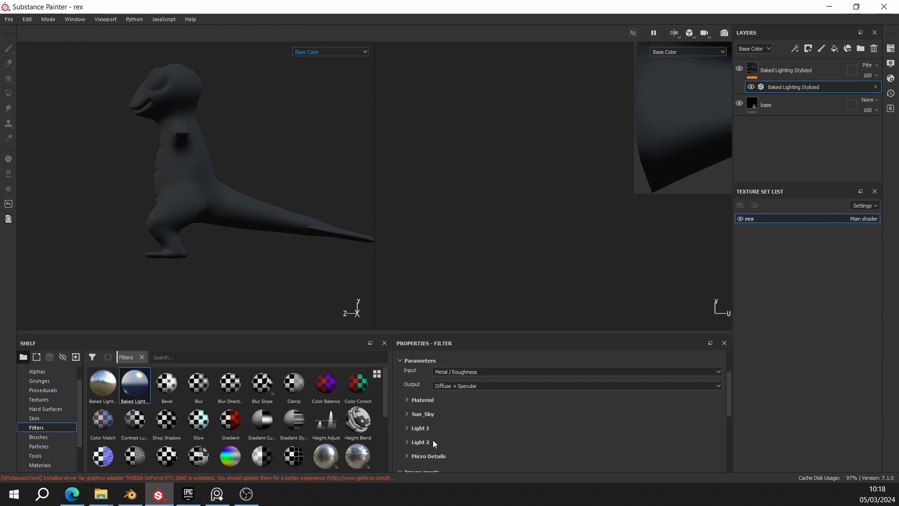
left_click(786, 100)
left_click(787, 86)
scroll(487, 449, "down", 3)
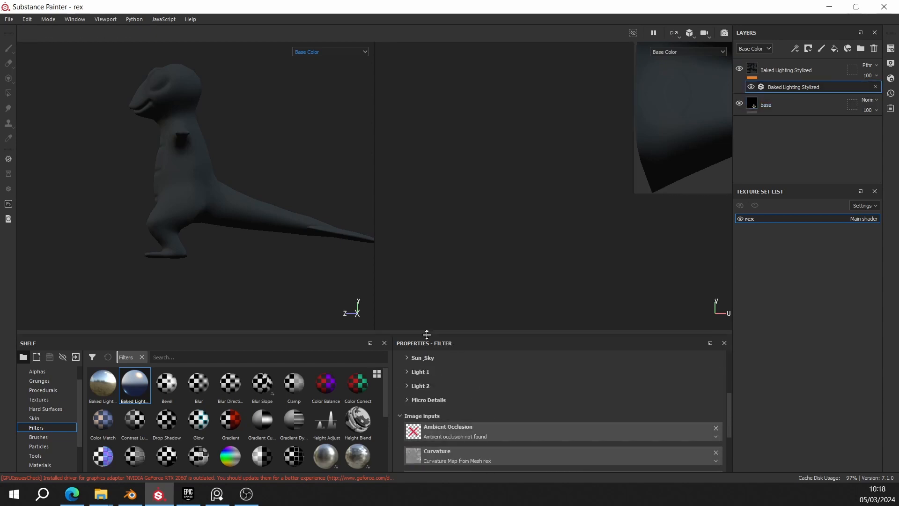
scroll(450, 372, "up", 3)
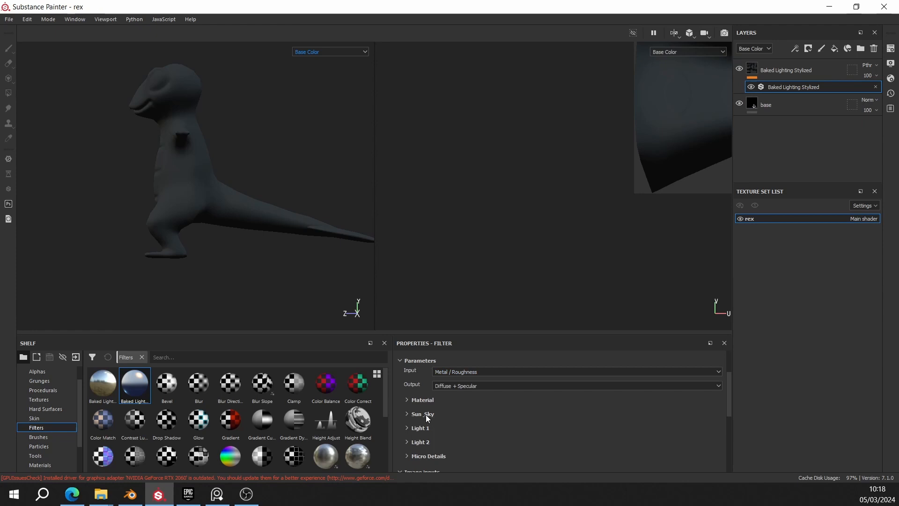
left_click(430, 412)
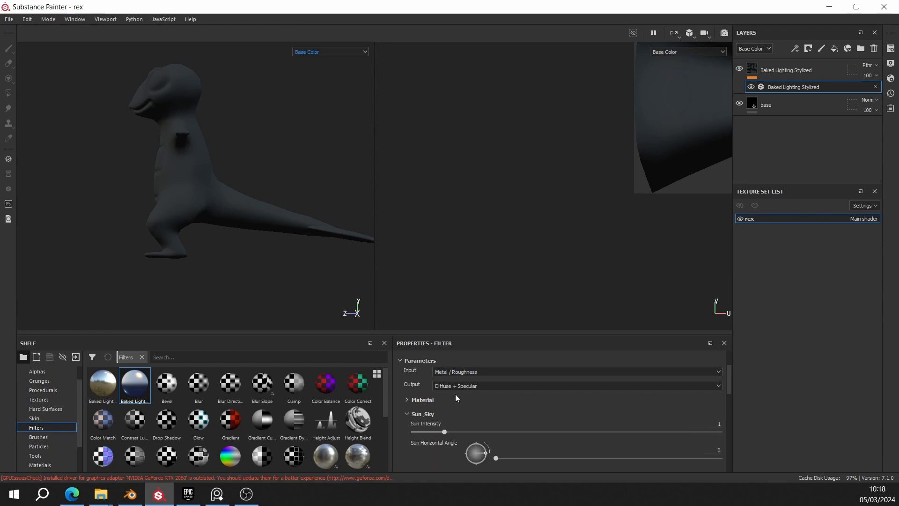
scroll(455, 395, "down", 2)
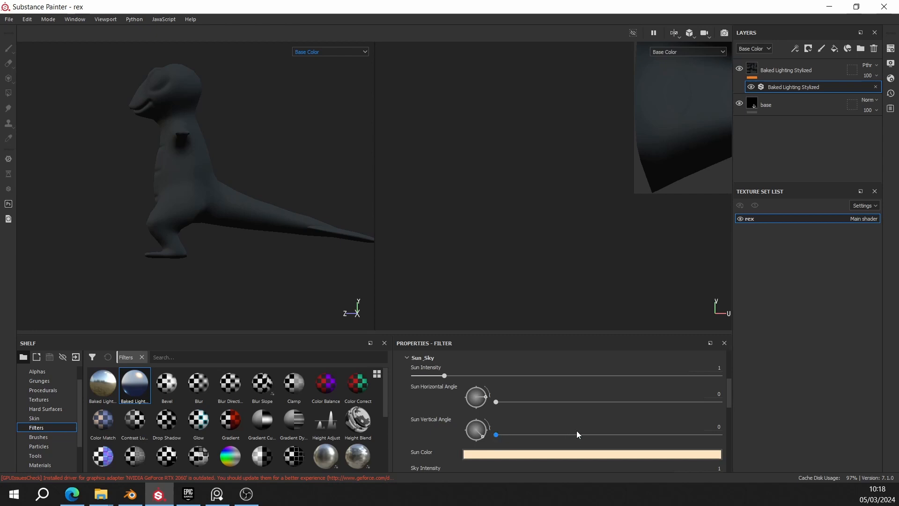
left_click_drag(497, 434, 508, 430)
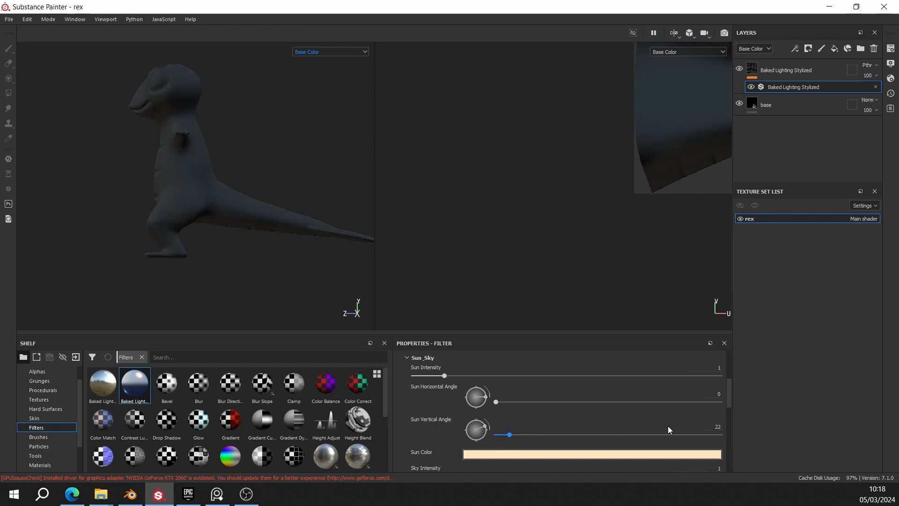
left_click(711, 426)
type("90")
key("Return")
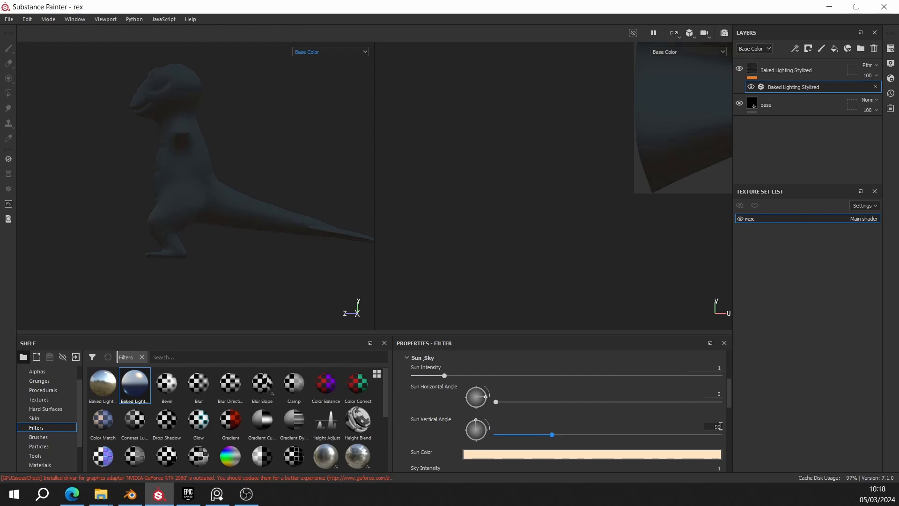
left_click_drag(184, 274, 301, 257, "alt")
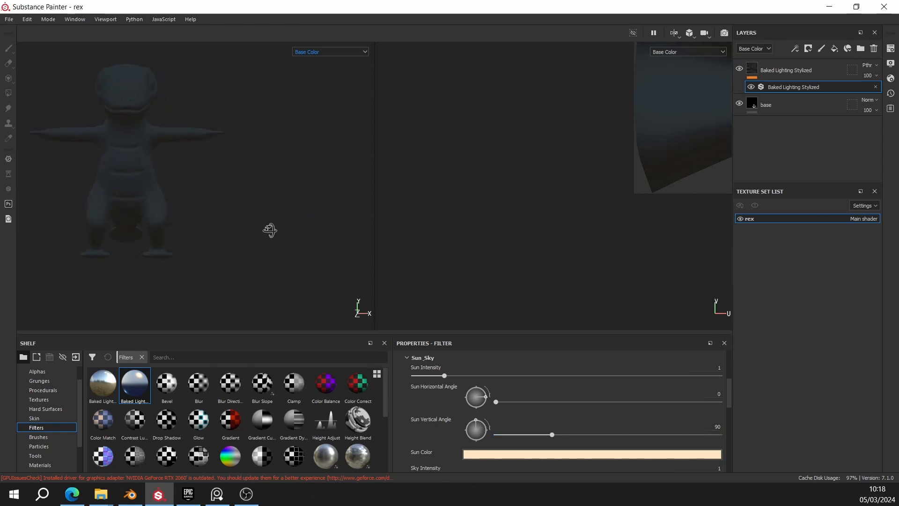
Step: Try a Sun Vertical Angle of 80 in the Baked Lighting Stylized filter, and restore it to 90
left_click_drag(269, 229, 149, 215, "alt")
mouse_move(548, 433)
left_mouse_down()
mouse_move(477, 437)
mouse_move(545, 436)
left_mouse_up()
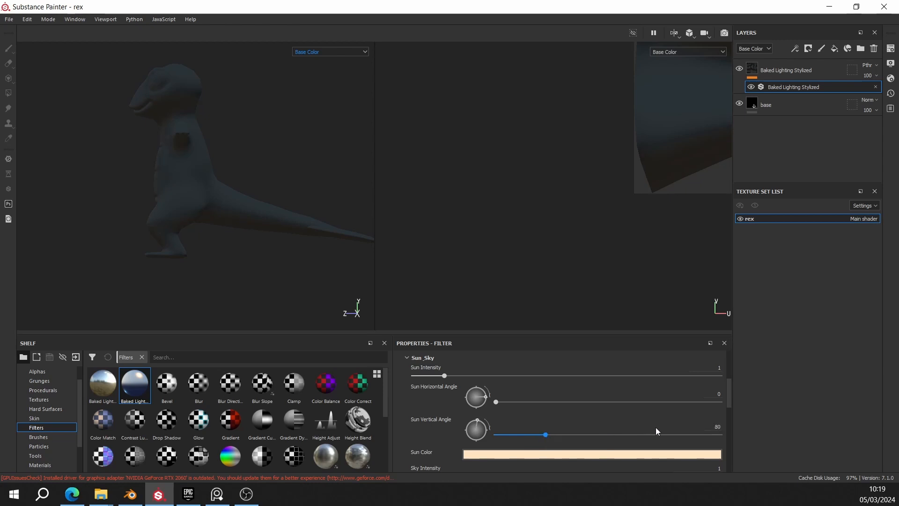
left_click(711, 426)
type("90")
key("Return")
Step: Set the Sun Color of the Baked Lighting Stylized filter to pure white
scroll(492, 423, "down", 4)
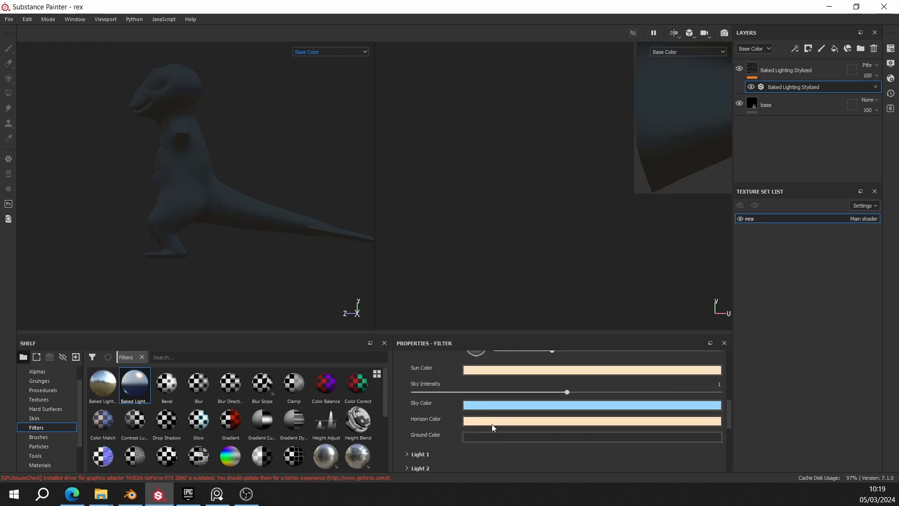
scroll(431, 401, "up", 2)
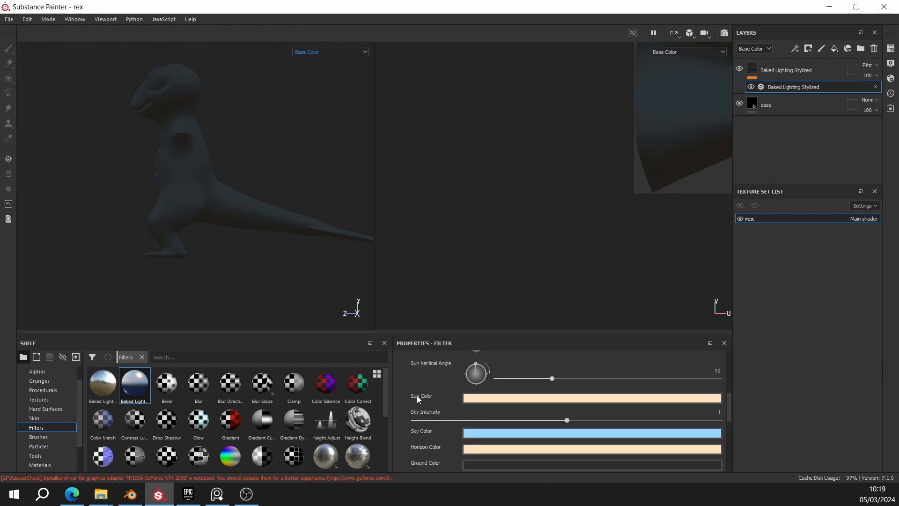
left_click_drag(211, 266, 233, 248, "alt")
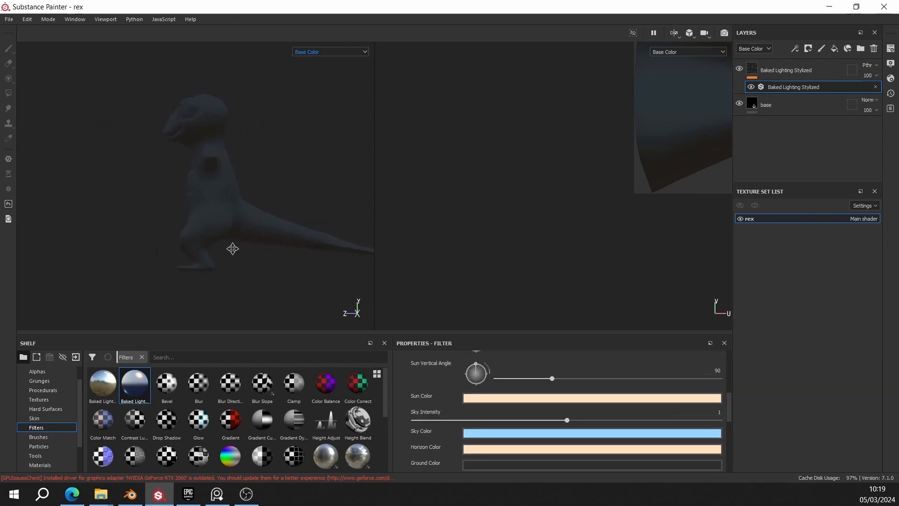
left_click(487, 400)
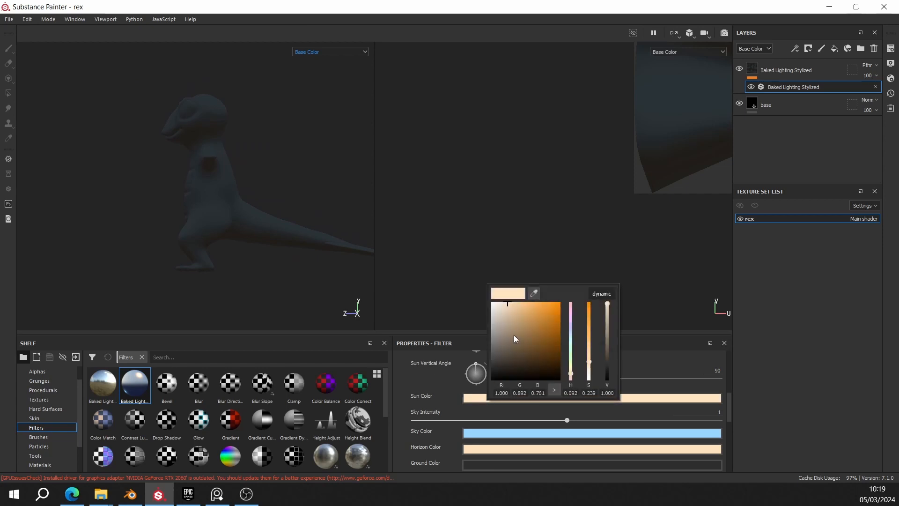
left_click_drag(515, 329, 448, 277)
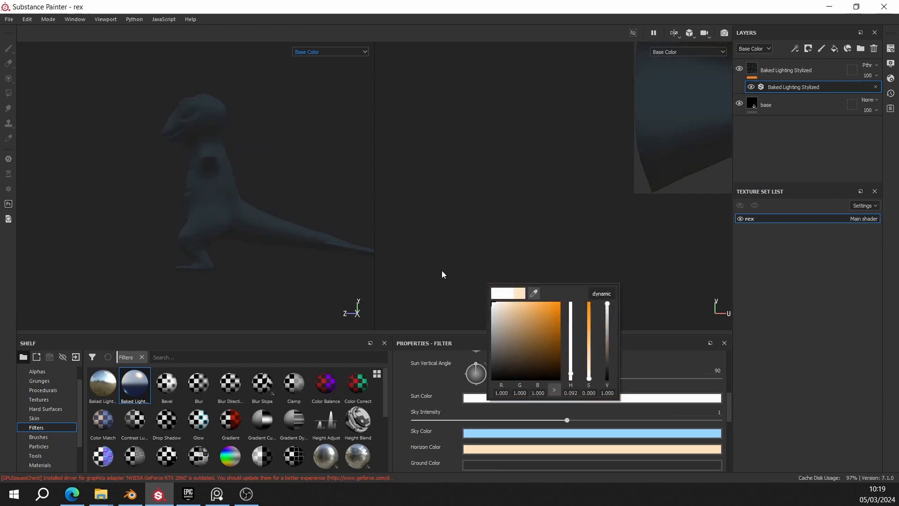
Step: Set the filter's Sky Color and Horizon Color to pure white, keeping Sky Intensity at 1
left_click(476, 431)
left_click_drag(501, 374, 391, 276)
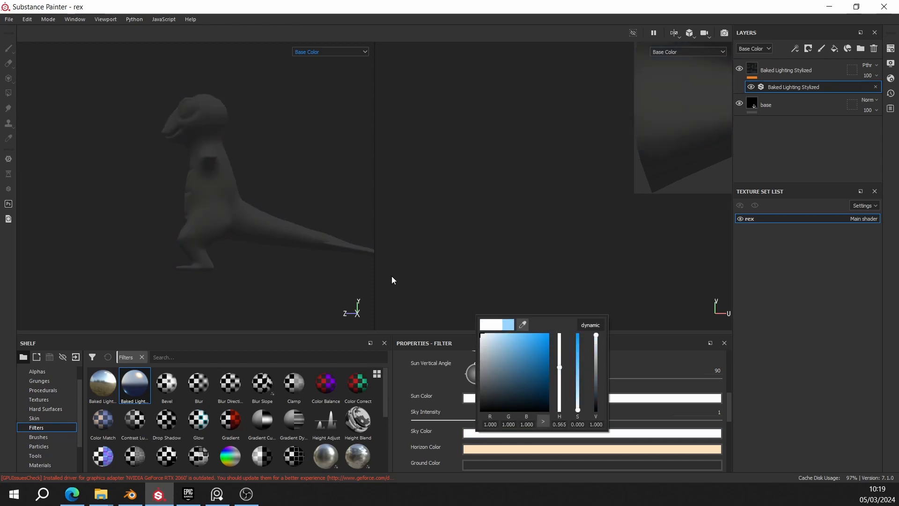
left_click(398, 408)
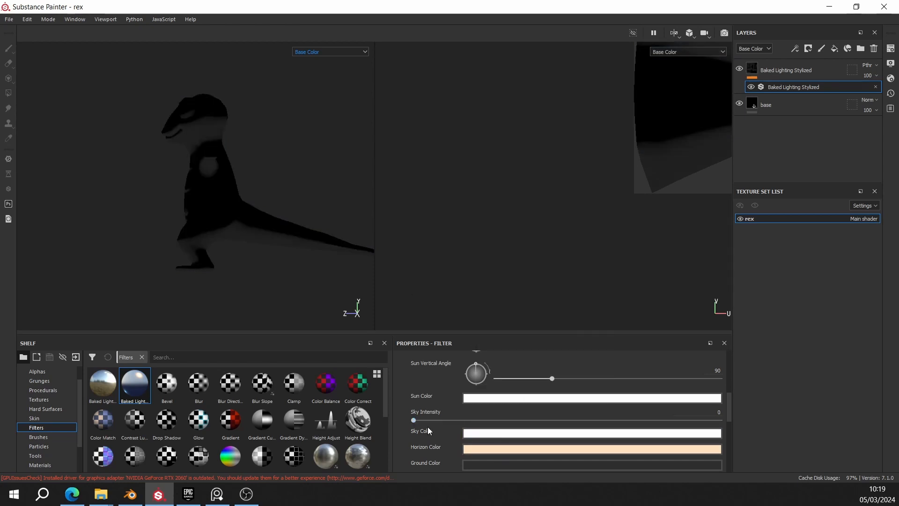
left_click(500, 449)
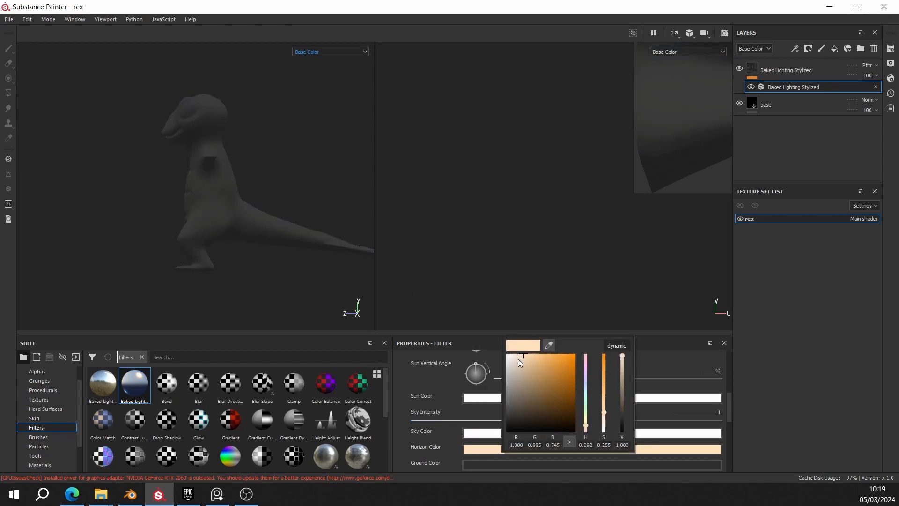
mouse_move(518, 358)
left_mouse_down()
mouse_move(470, 322)
mouse_move(221, 251)
mouse_move(277, 241)
mouse_move(381, 243)
mouse_move(189, 233)
mouse_move(266, 217)
mouse_move(128, 217)
mouse_move(181, 235)
mouse_move(275, 231)
left_mouse_up()
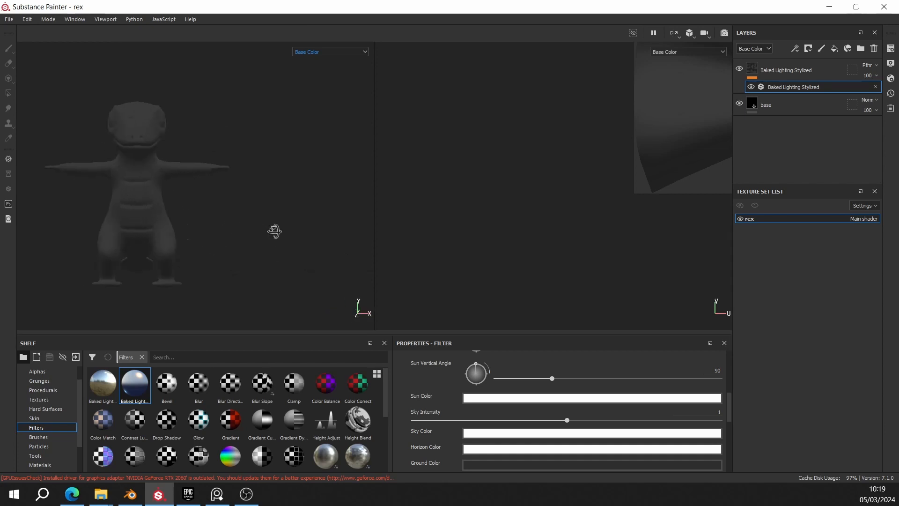
Step: Check the neutral lighting on the rex from the front and side, and select the base fill layer
middle_click_drag(275, 231, 256, 222, "alt")
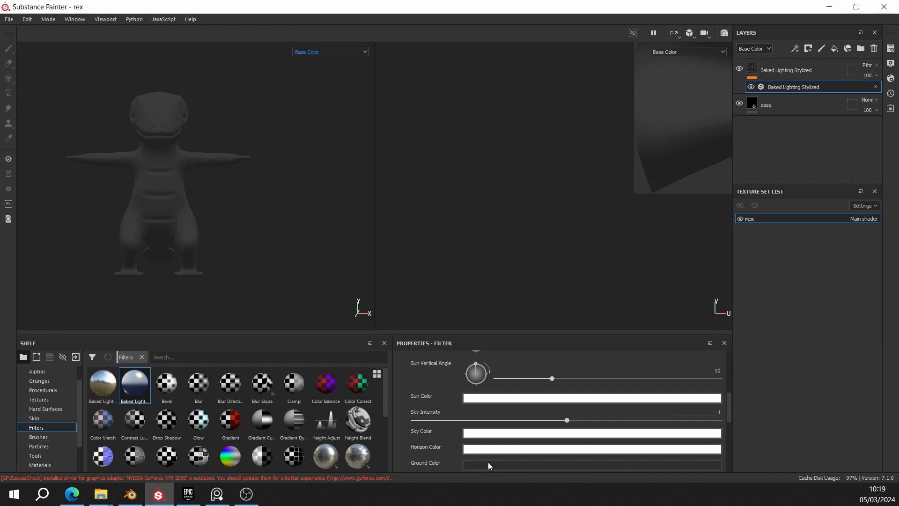
left_click_drag(257, 260, 187, 253, "alt")
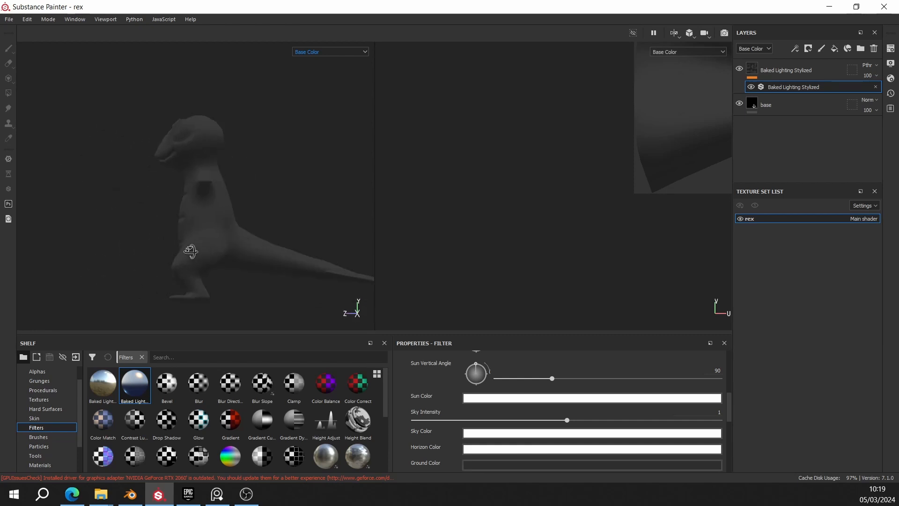
left_click(794, 103)
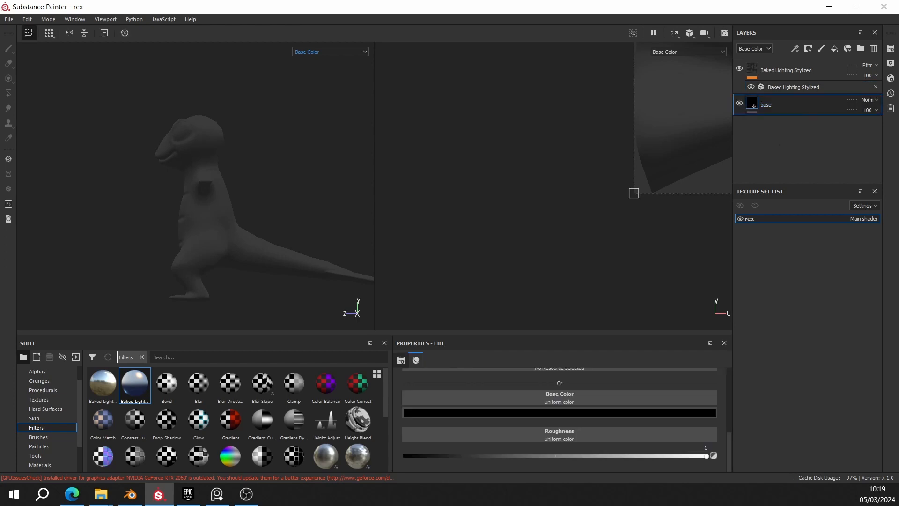